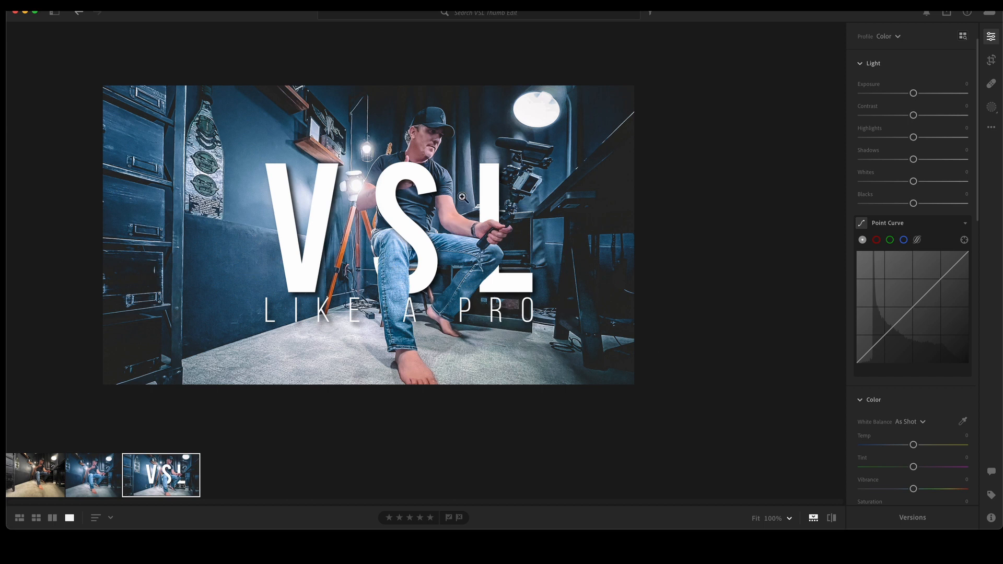
scroll(534, 244, left, 3)
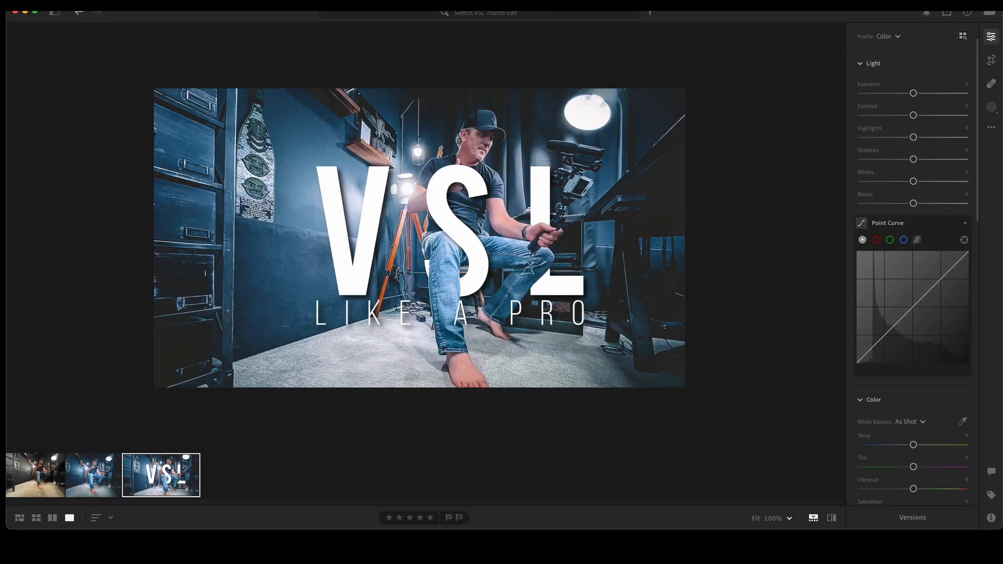
scroll(913, 74, up, 2)
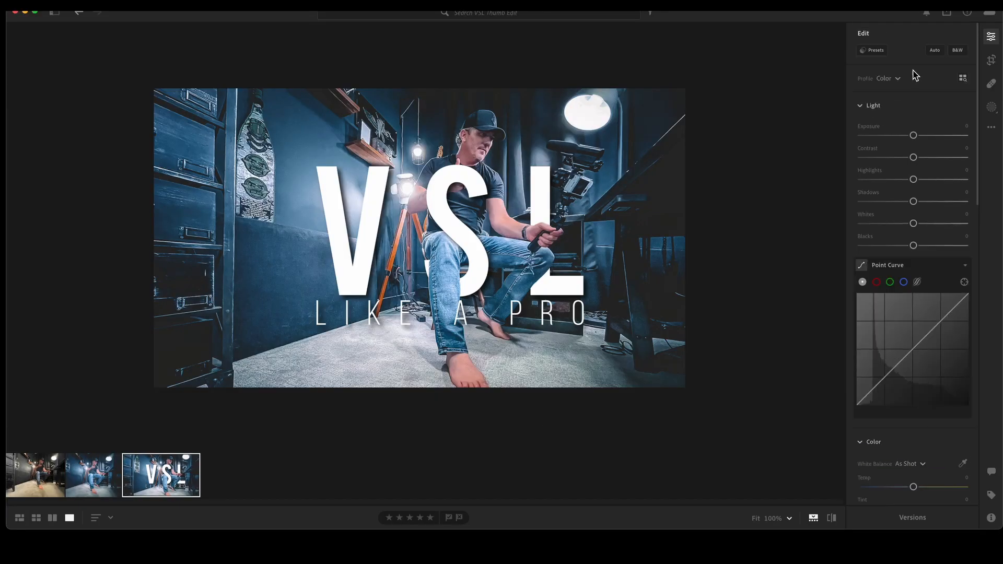
Step: Open the presets panel and browse the list of your own presets
click(879, 51)
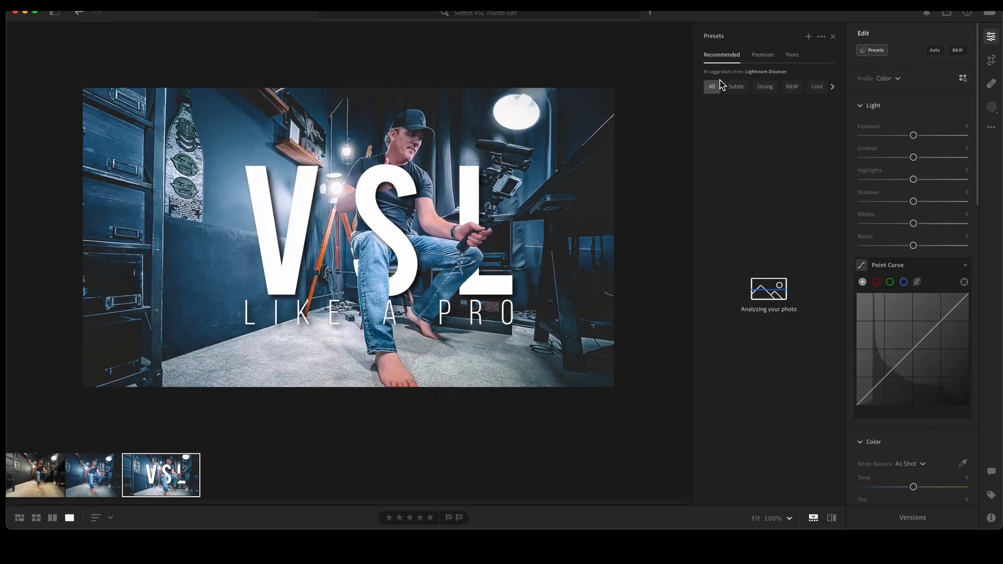
click(766, 57)
click(792, 55)
scroll(718, 186, down, 5)
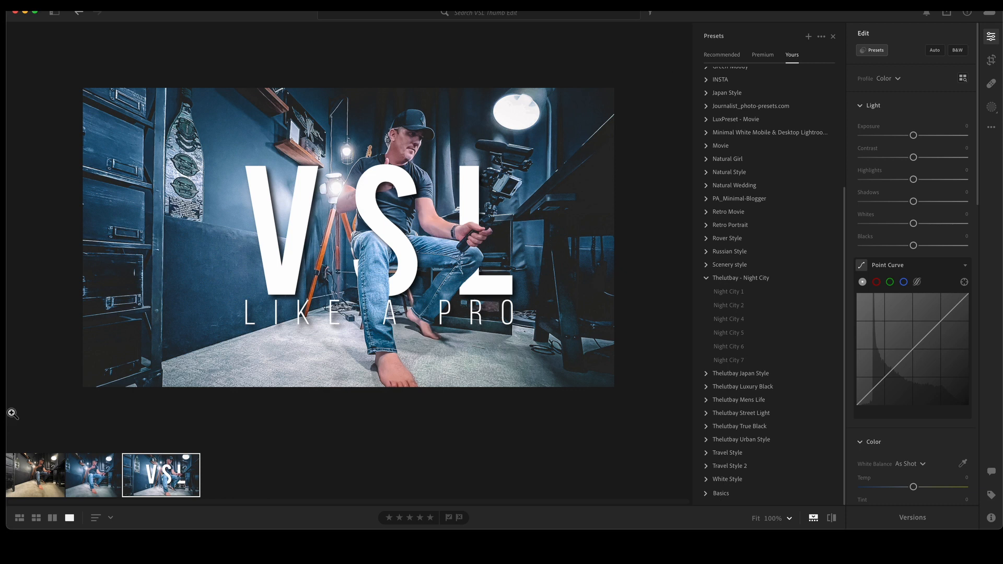
Step: Select the unedited first photo in the filmstrip, zoom in to inspect it, and close the presets panel
click(49, 494)
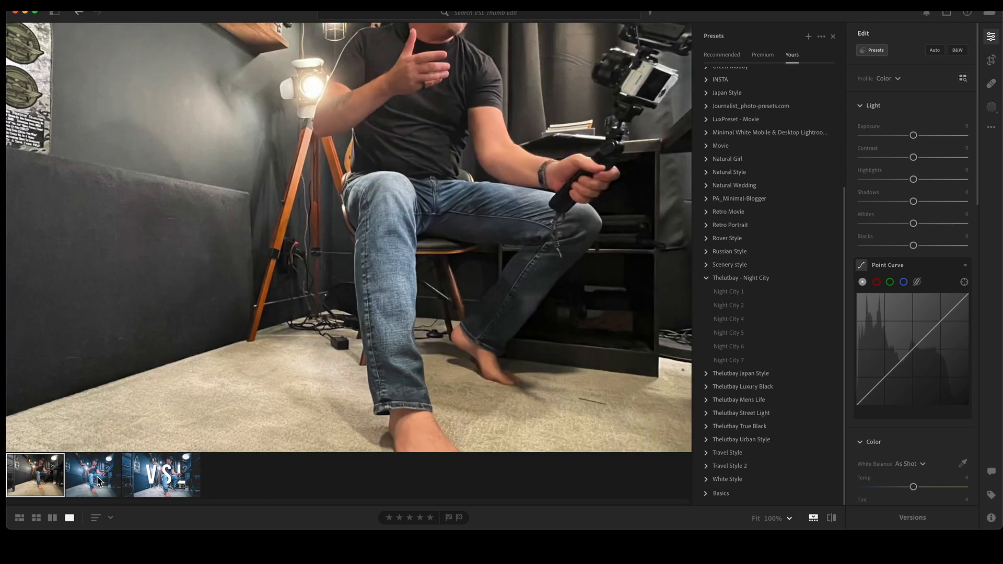
click(525, 242)
scroll(527, 241, up, 5)
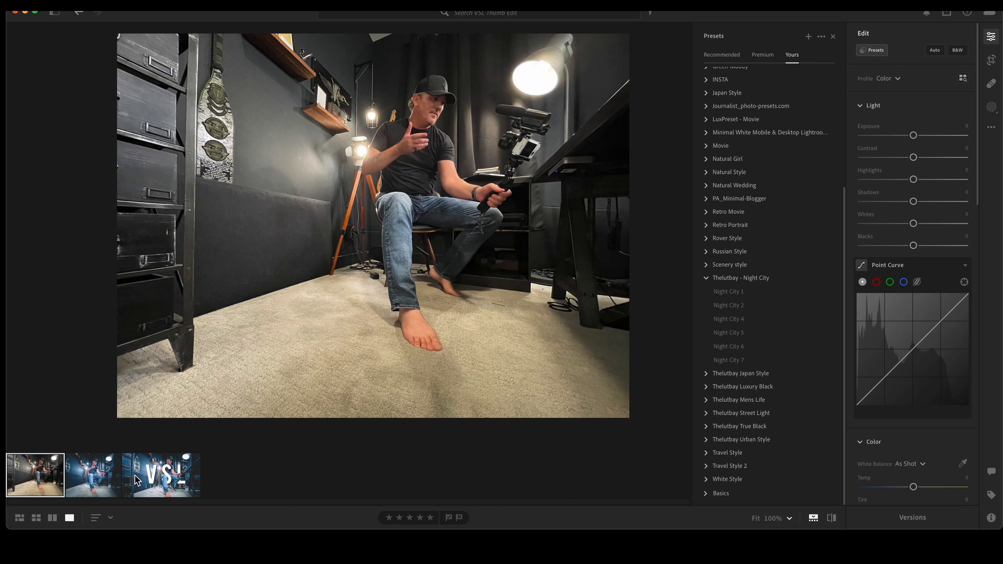
click(833, 37)
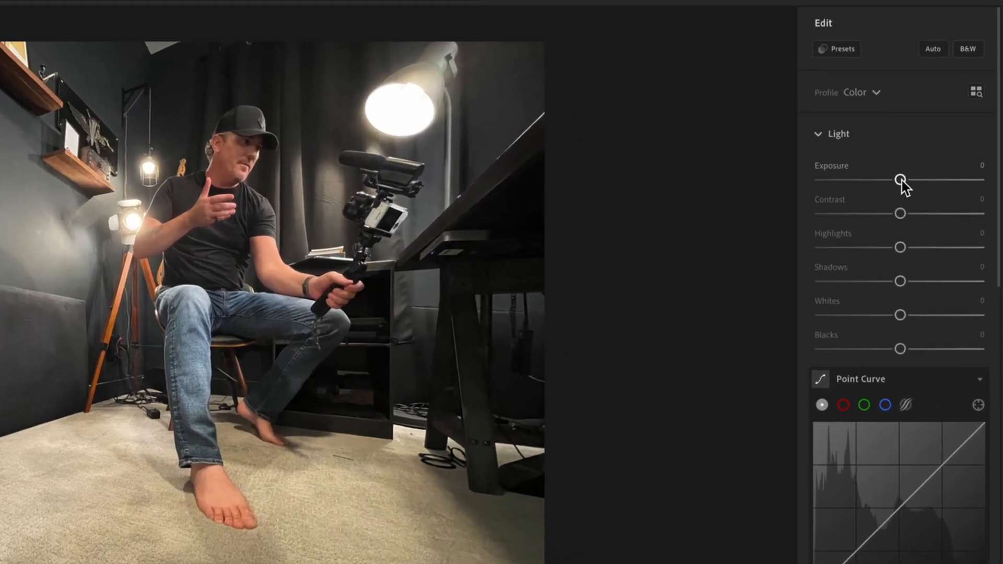
Step: In the Light section, set Exposure +0.12, Contrast -23, Highlights -19, Shadows +100, Whites +51 and Blacks -40
drag(901, 179, 903, 181)
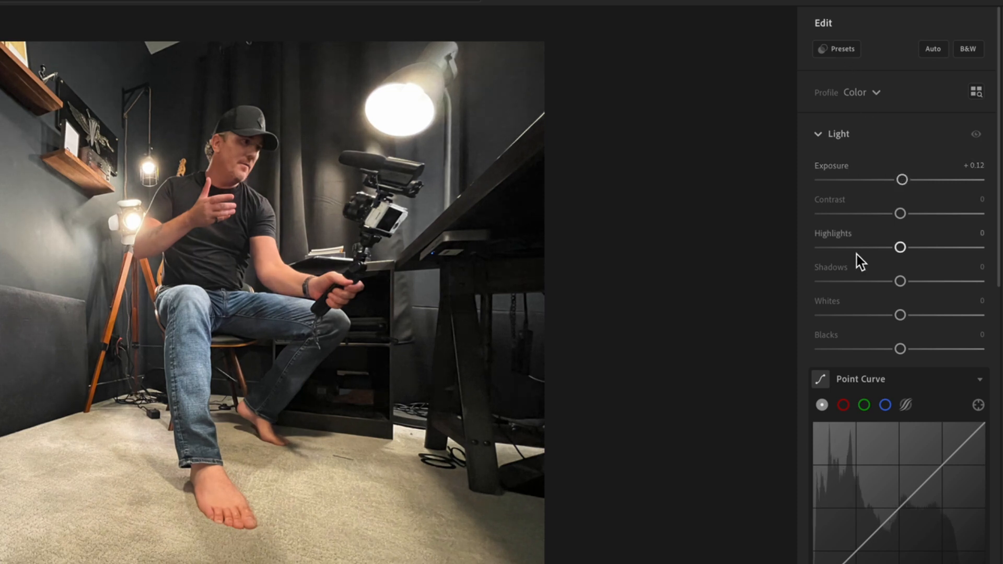
drag(901, 214, 884, 218)
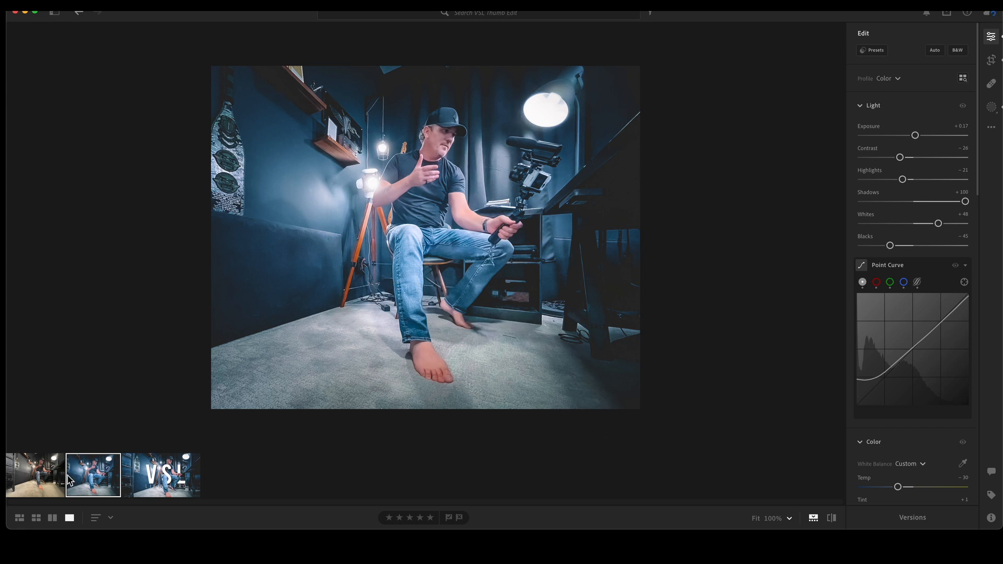
click(50, 483)
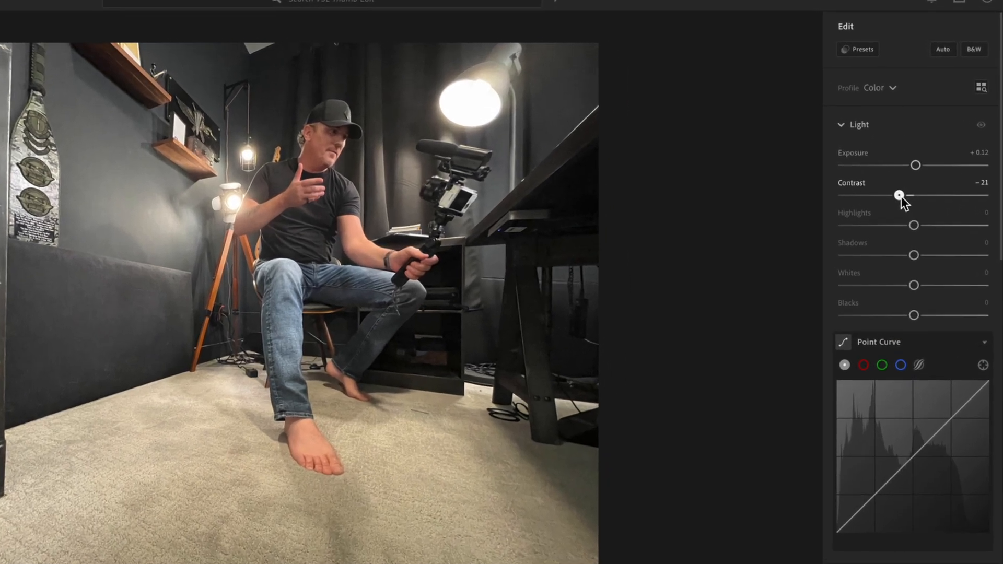
drag(900, 196, 903, 234)
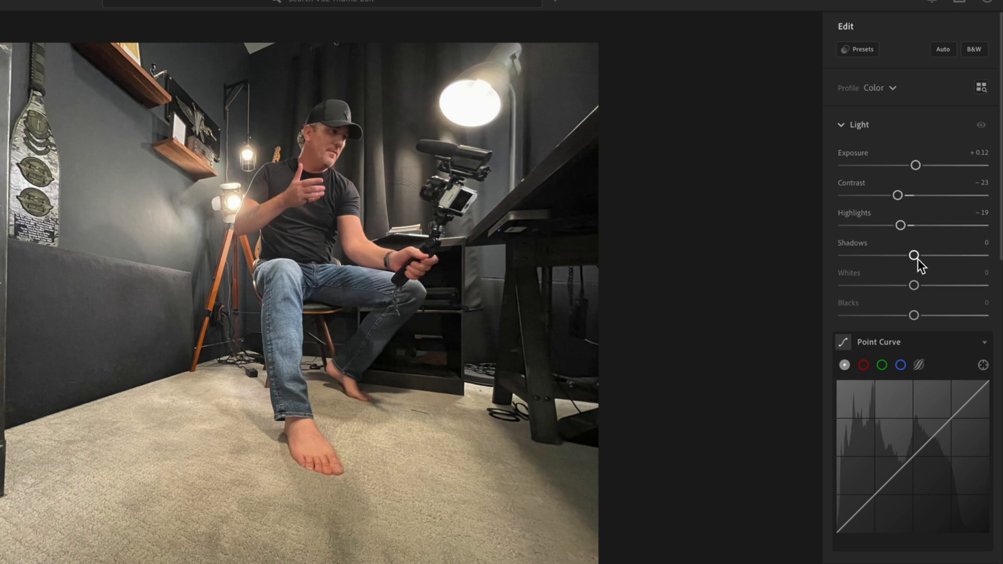
drag(915, 258, 975, 259)
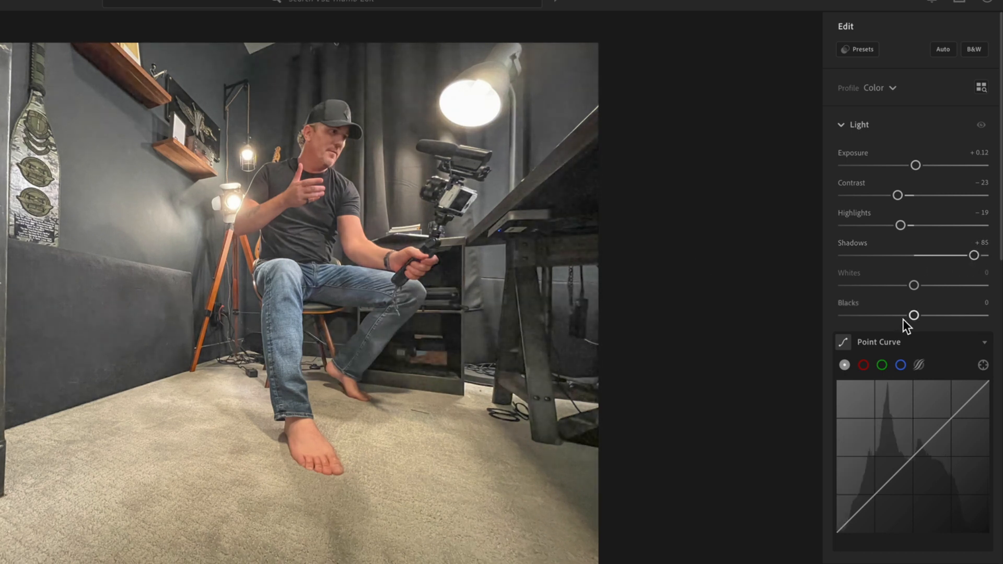
drag(975, 256, 781, 274)
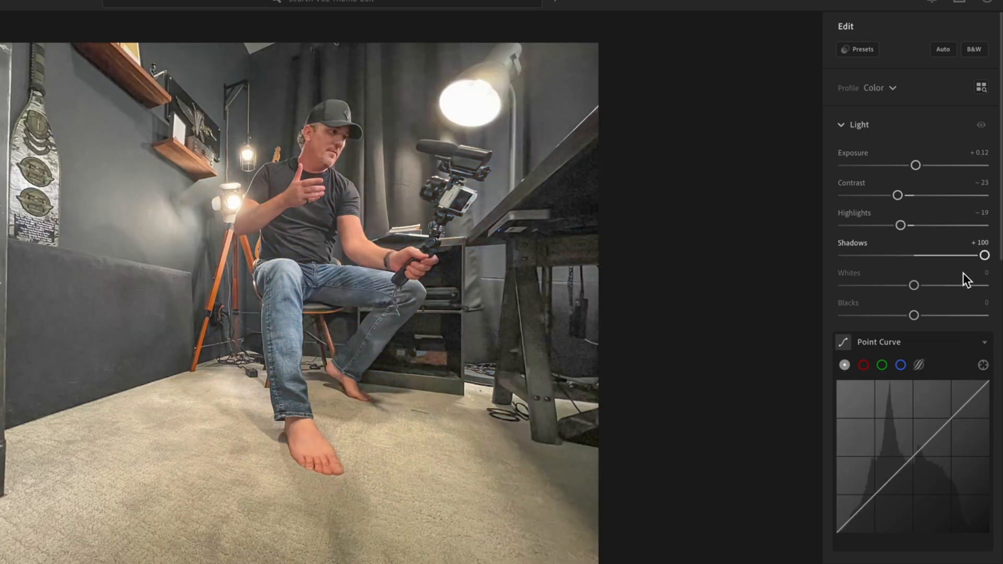
drag(915, 285, 951, 285)
drag(914, 315, 913, 316)
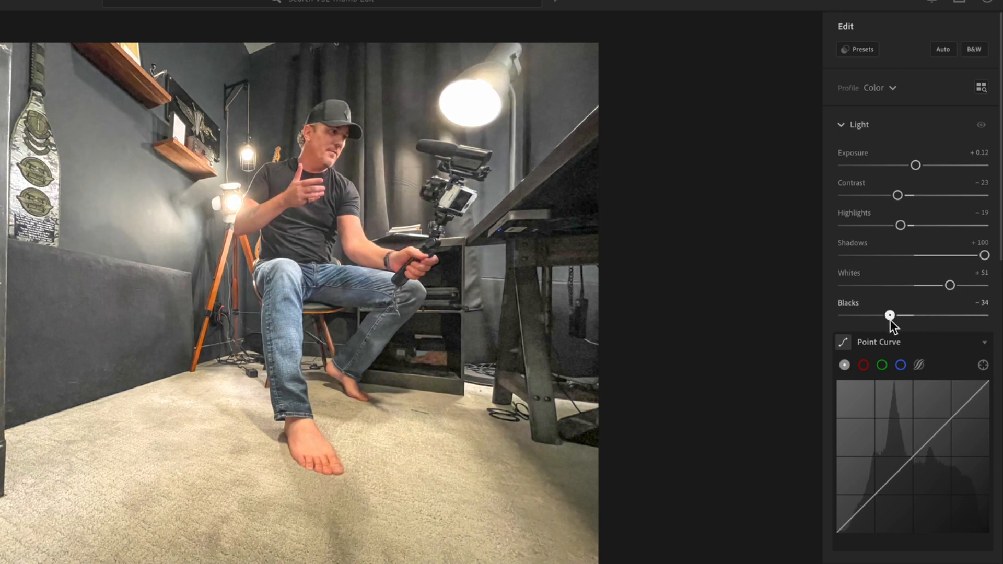
mouse_move(868, 320)
mouse_down()
mouse_move(818, 323)
mouse_move(886, 315)
mouse_up()
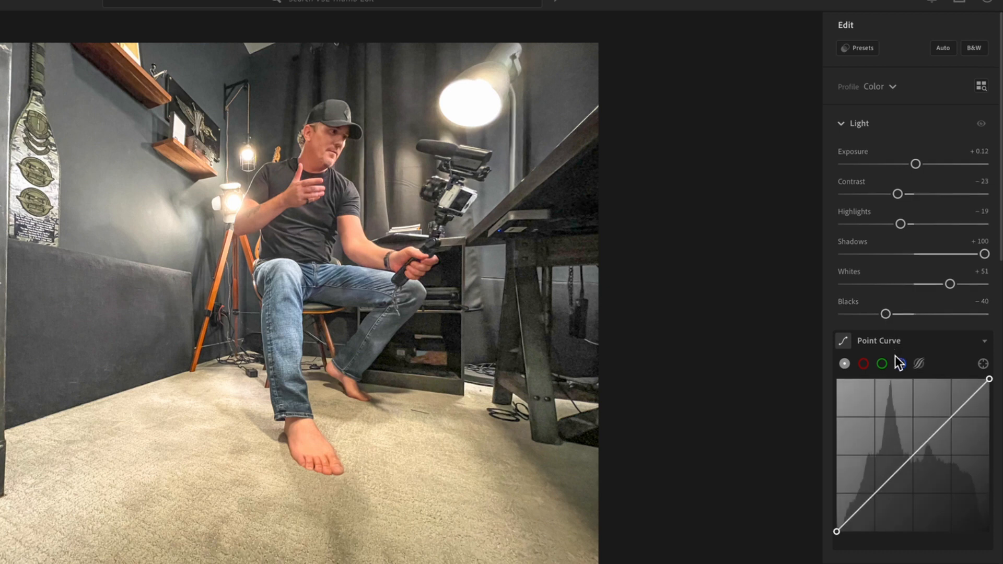
Step: Shape the point curve by raising the black point and adding two low points for a faded shadow toe
scroll(887, 457, down, 3)
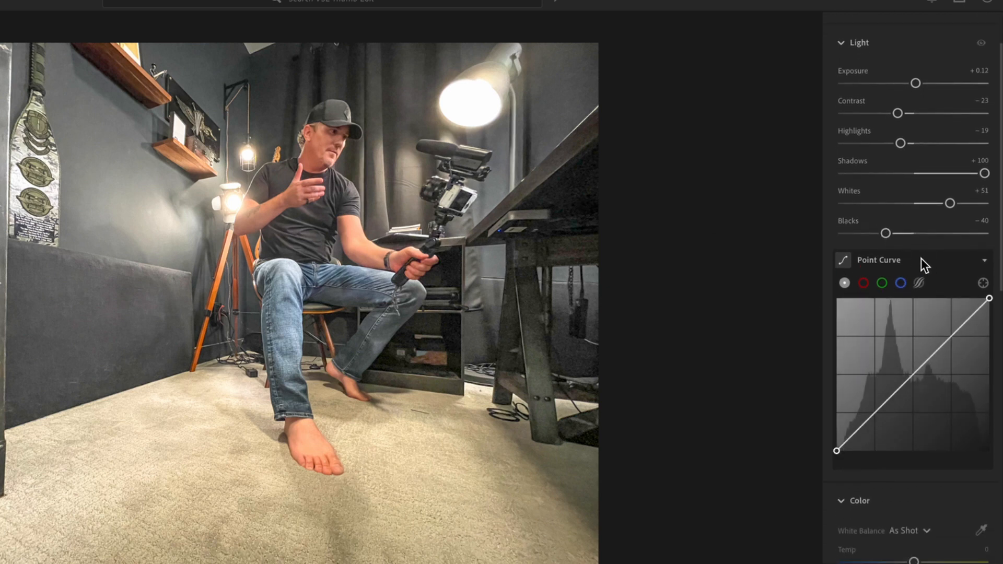
drag(838, 453, 838, 453)
double_click(837, 452)
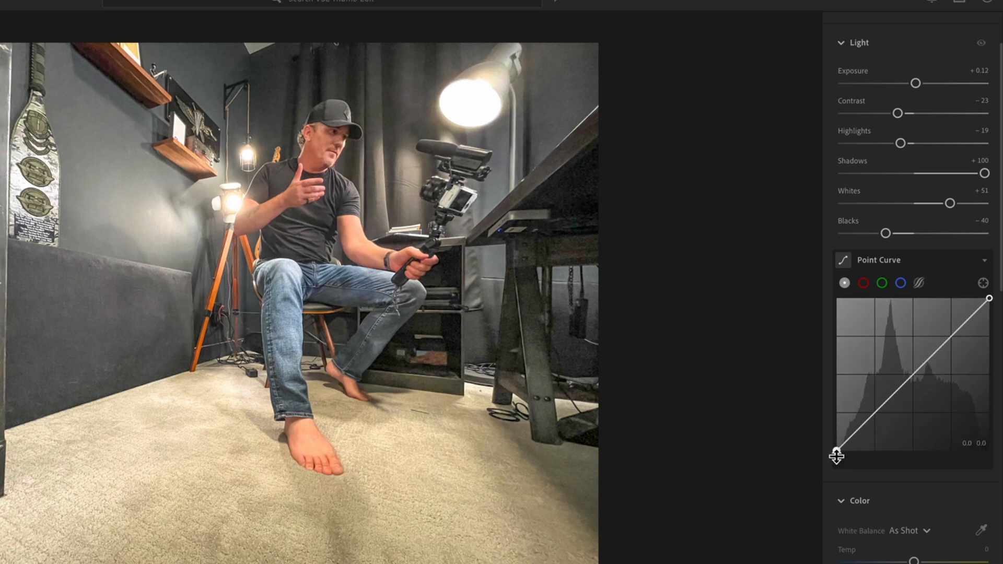
mouse_move(839, 453)
mouse_down()
mouse_move(832, 302)
mouse_move(826, 464)
mouse_up()
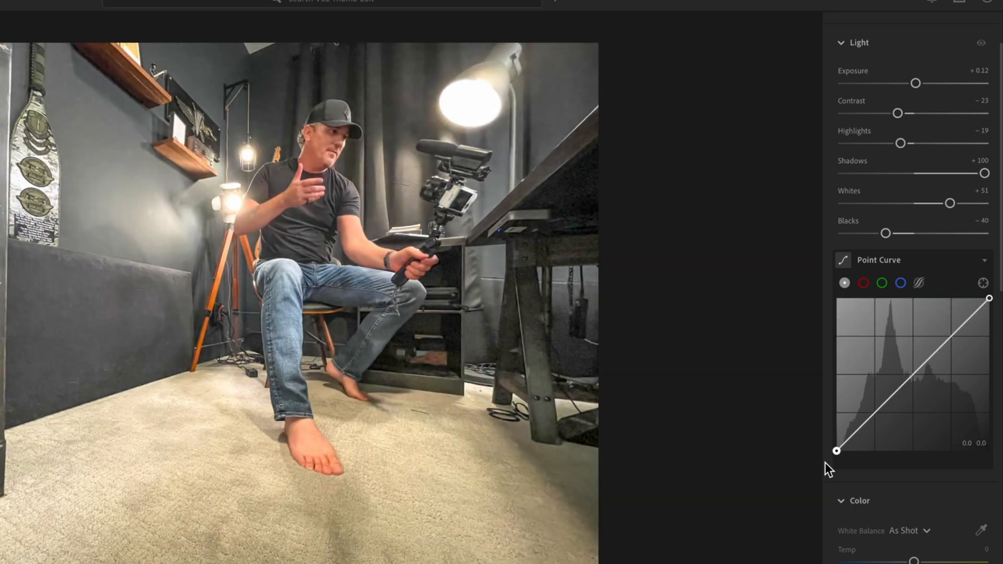
mouse_move(990, 297)
mouse_down()
mouse_move(889, 293)
mouse_move(991, 299)
mouse_up()
click(852, 436)
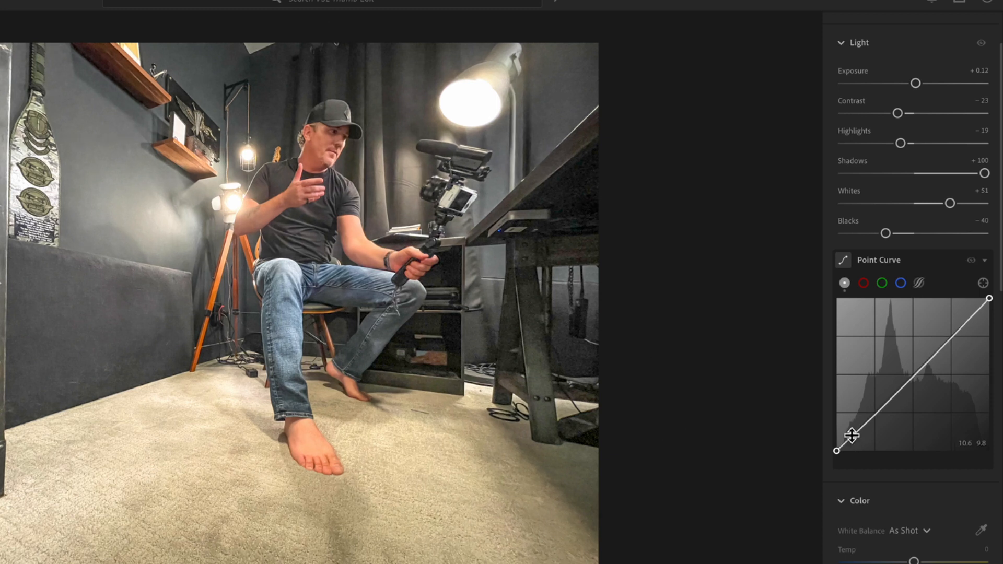
click(874, 415)
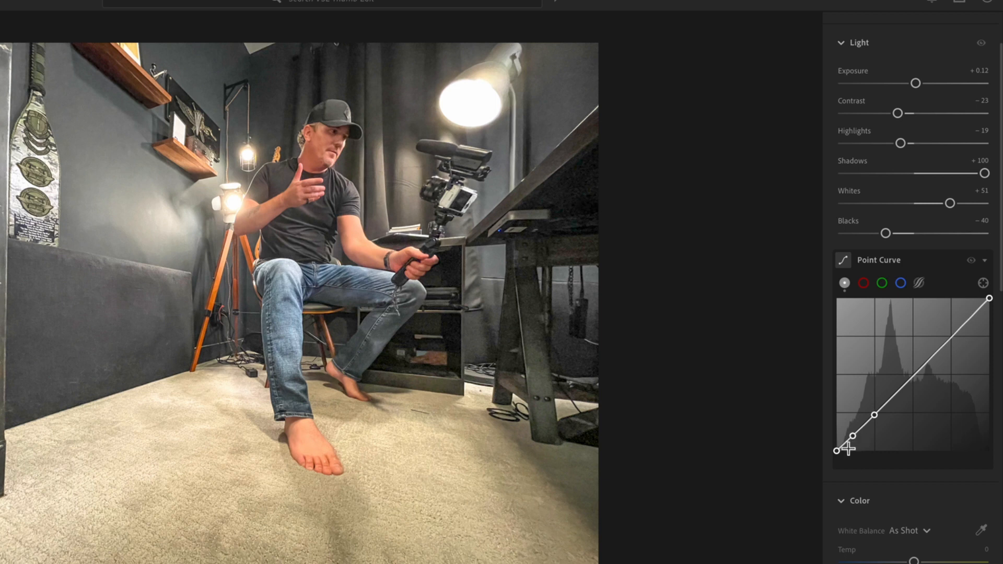
drag(853, 436, 894, 400)
drag(857, 431, 874, 424)
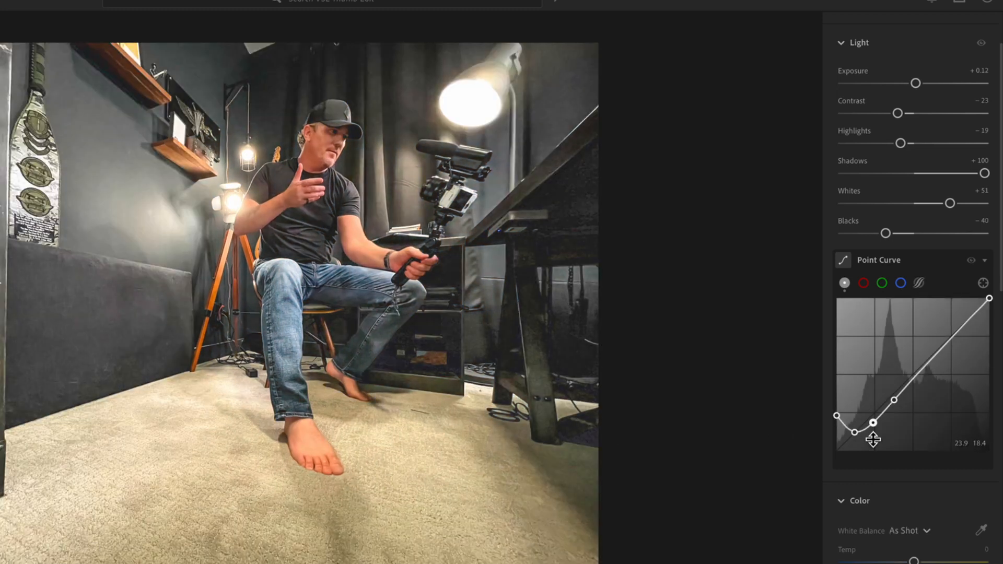
Step: Set the white balance Temp to -22, Tint to +1 and Vibrance to +37
scroll(926, 479, down, 5)
scroll(925, 477, down, 1)
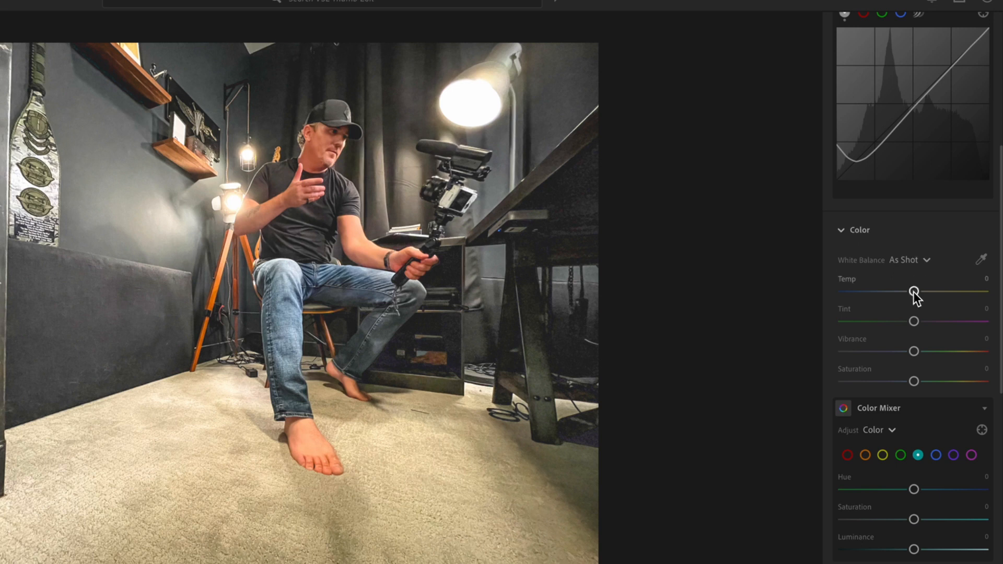
mouse_move(915, 291)
mouse_down()
mouse_move(851, 290)
mouse_move(999, 294)
mouse_move(912, 300)
mouse_up()
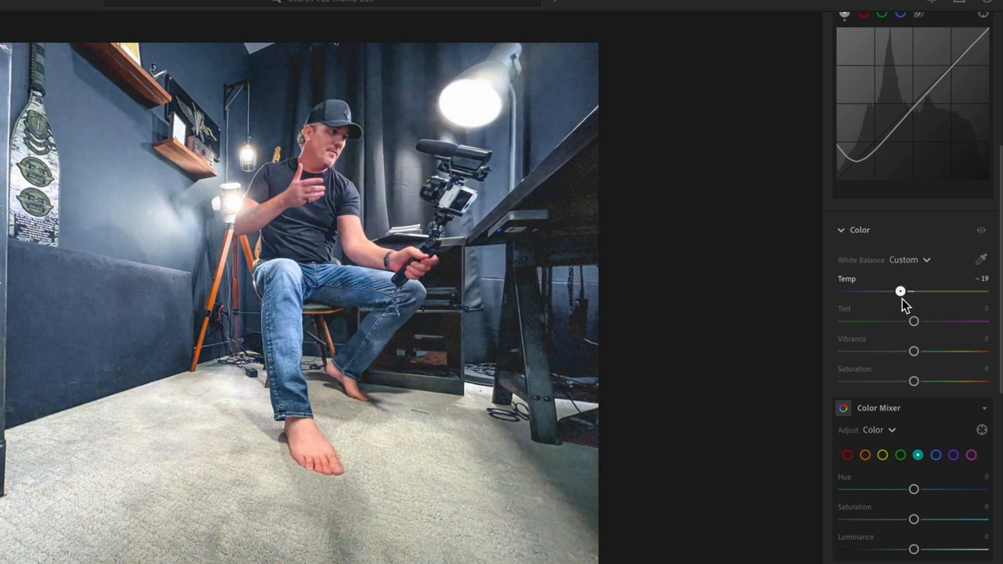
mouse_move(899, 297)
mouse_down()
mouse_move(913, 296)
mouse_move(899, 296)
mouse_up()
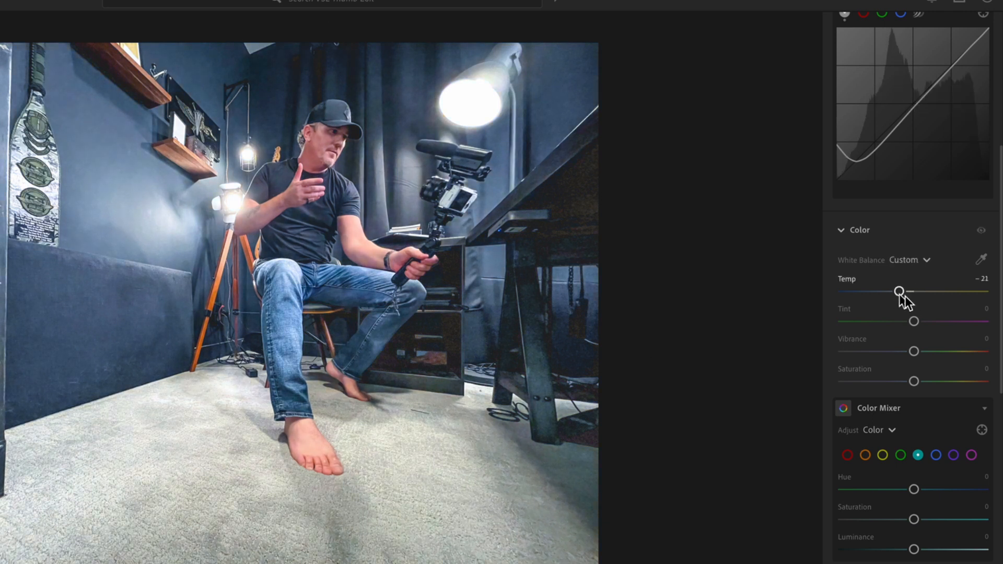
drag(916, 324, 946, 322)
double_click(919, 322)
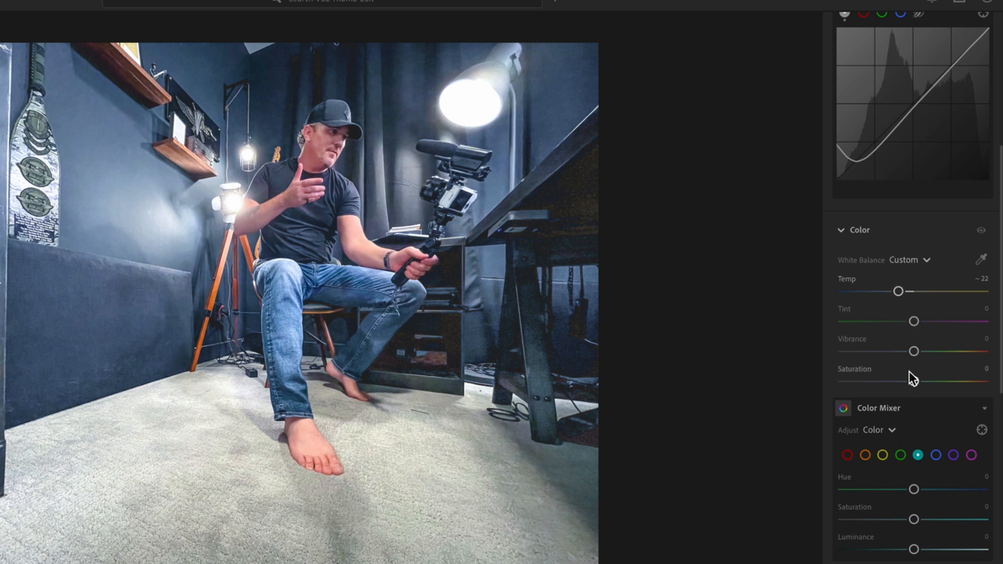
drag(915, 351, 942, 353)
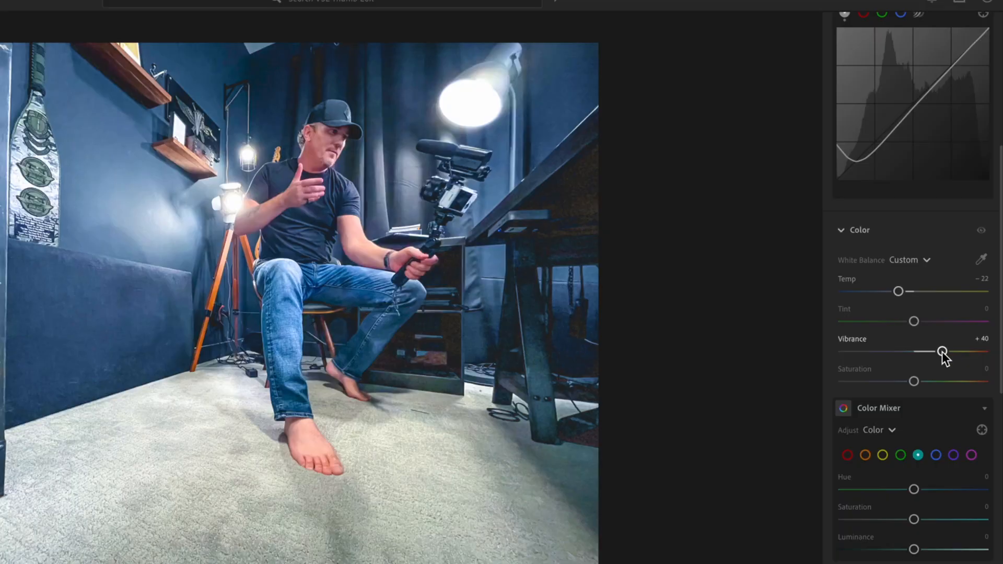
drag(943, 353, 941, 354)
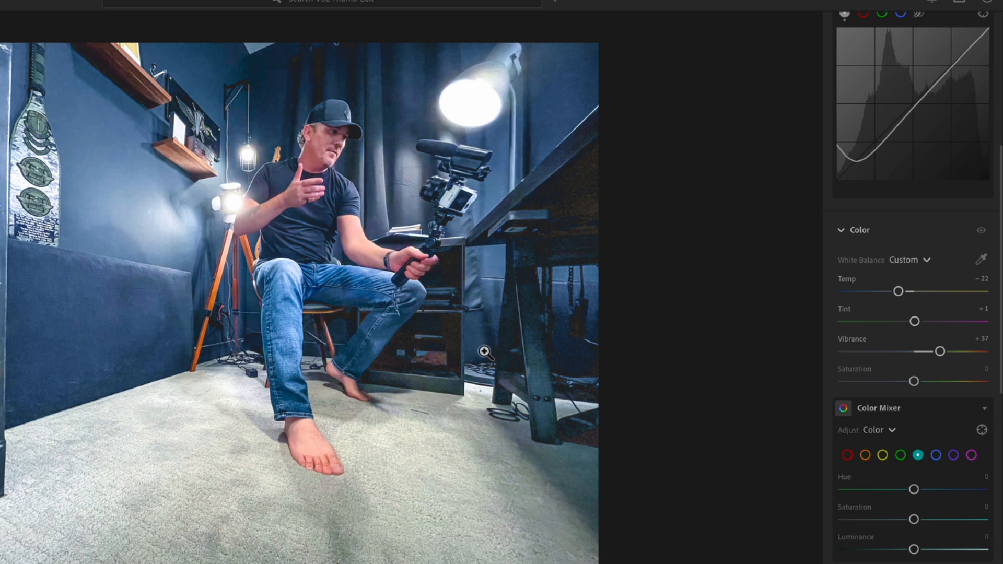
scroll(888, 423, down, 5)
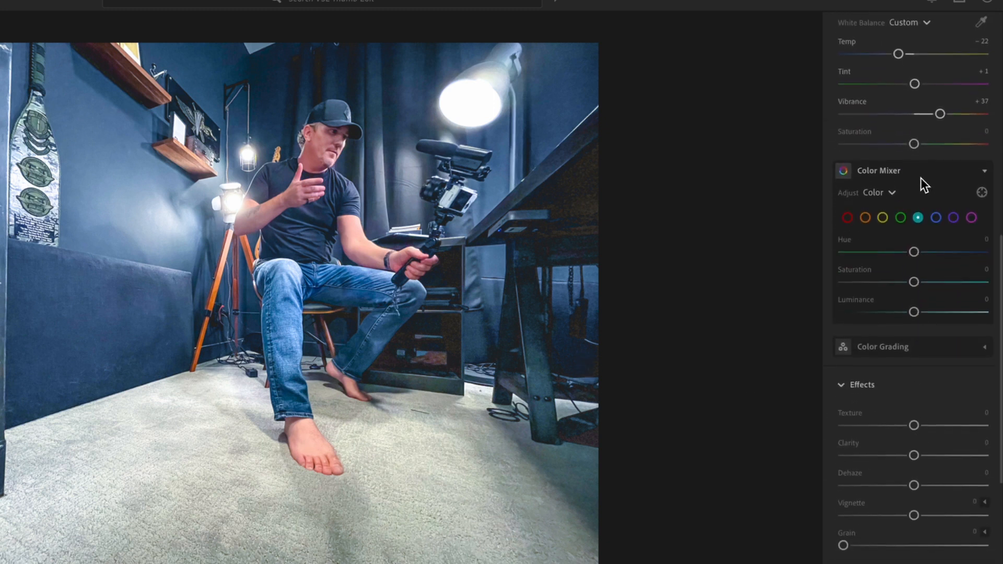
scroll(920, 179, up, 1)
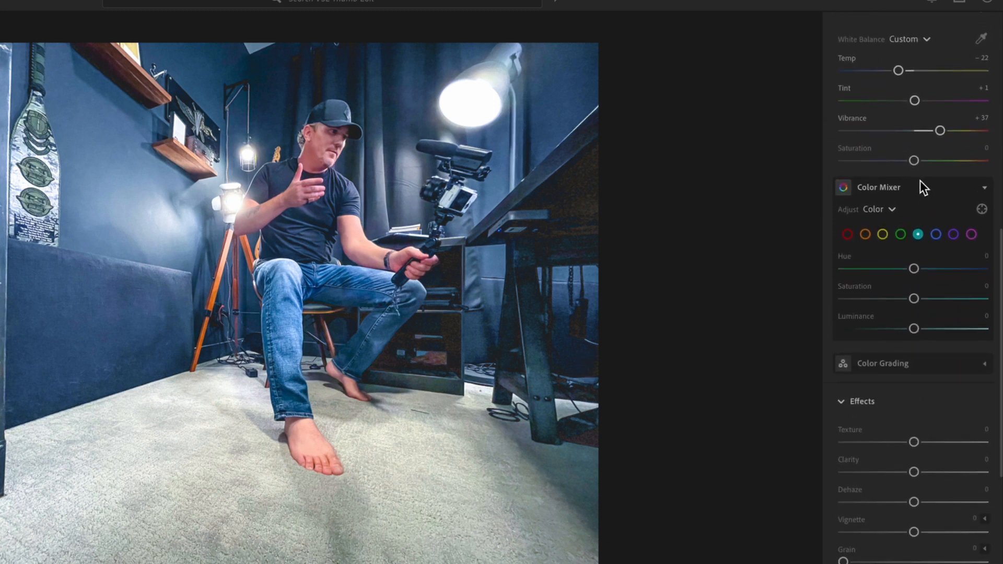
click(848, 235)
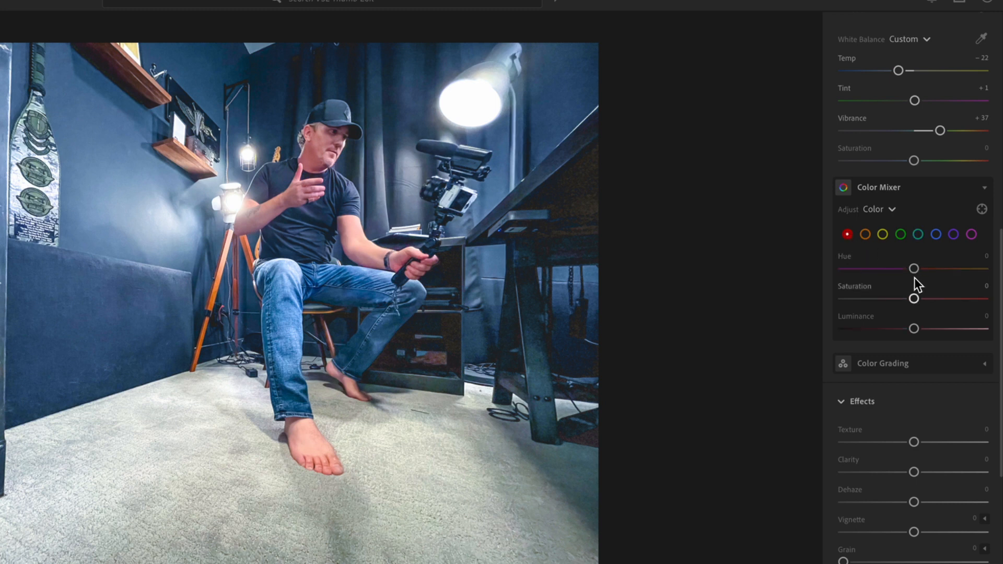
mouse_move(914, 299)
mouse_down()
mouse_move(873, 299)
mouse_move(912, 299)
mouse_up()
double_click(913, 300)
Step: In the Color Mixer, set the orange Saturation to +34 and orange Luminance to -26
click(865, 234)
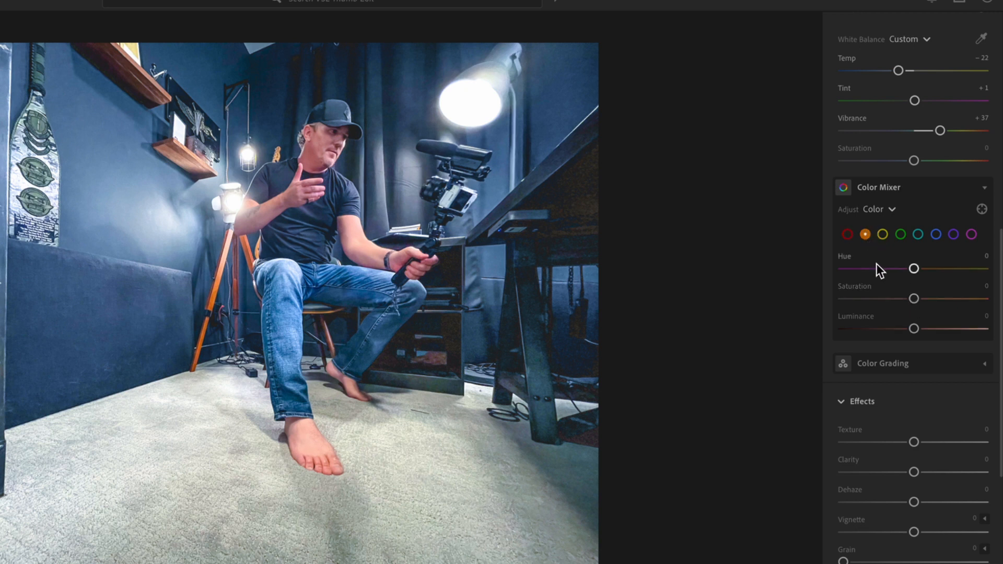
mouse_move(915, 299)
mouse_down()
mouse_move(936, 299)
mouse_move(923, 302)
mouse_up()
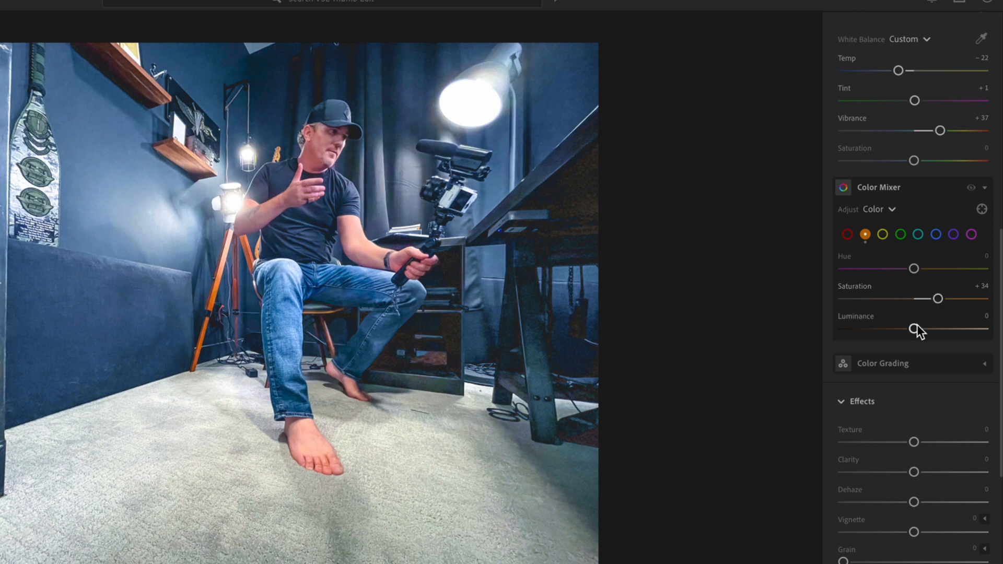
mouse_move(915, 328)
mouse_down()
mouse_move(929, 328)
mouse_move(829, 331)
mouse_move(913, 330)
mouse_up()
drag(912, 331, 889, 334)
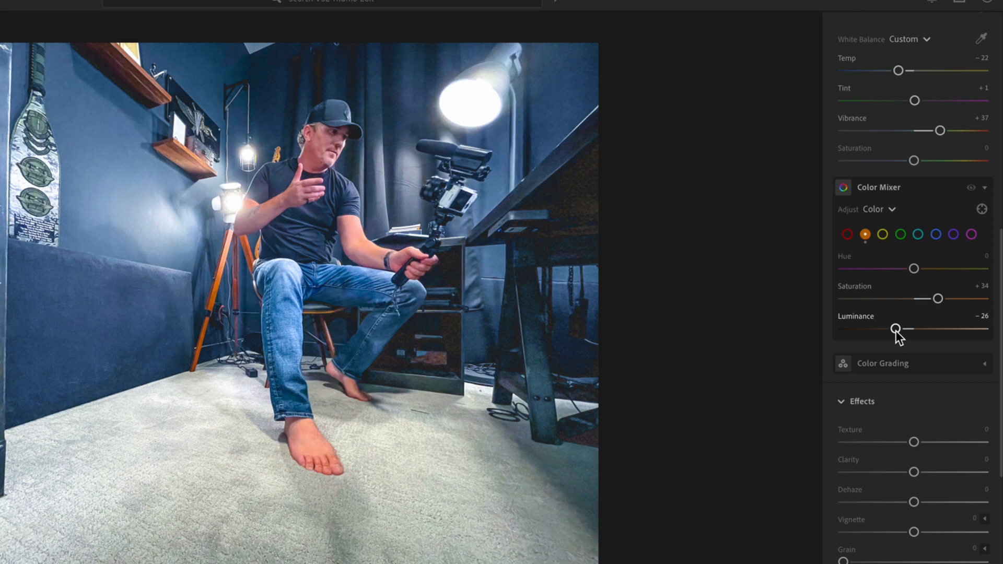
Step: In the Color Mixer, set the green Hue to -41, Saturation to +37 and Luminance to +1
click(883, 235)
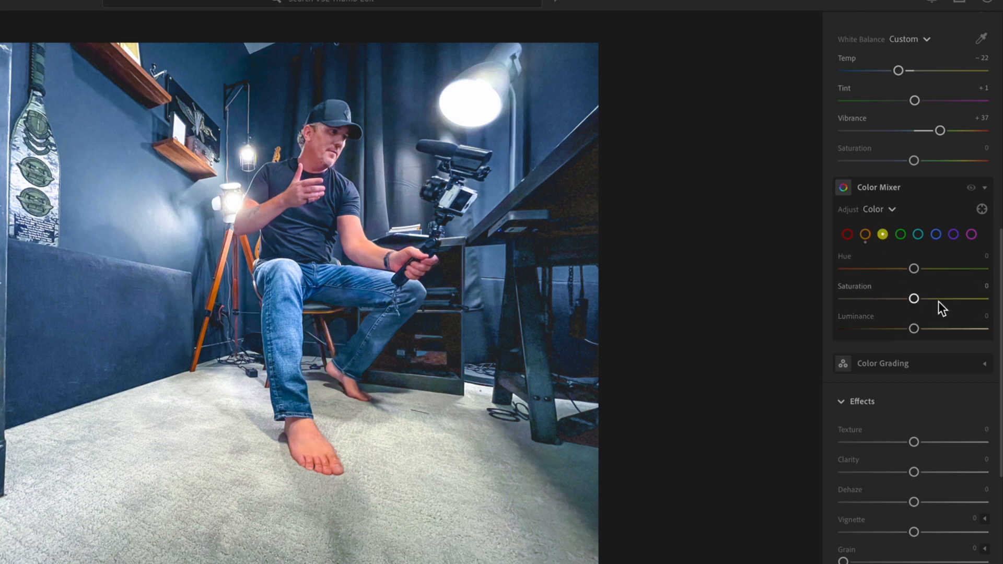
mouse_move(914, 301)
mouse_down()
mouse_move(844, 298)
mouse_move(914, 299)
mouse_up()
click(901, 235)
drag(914, 298, 885, 274)
drag(913, 330, 925, 331)
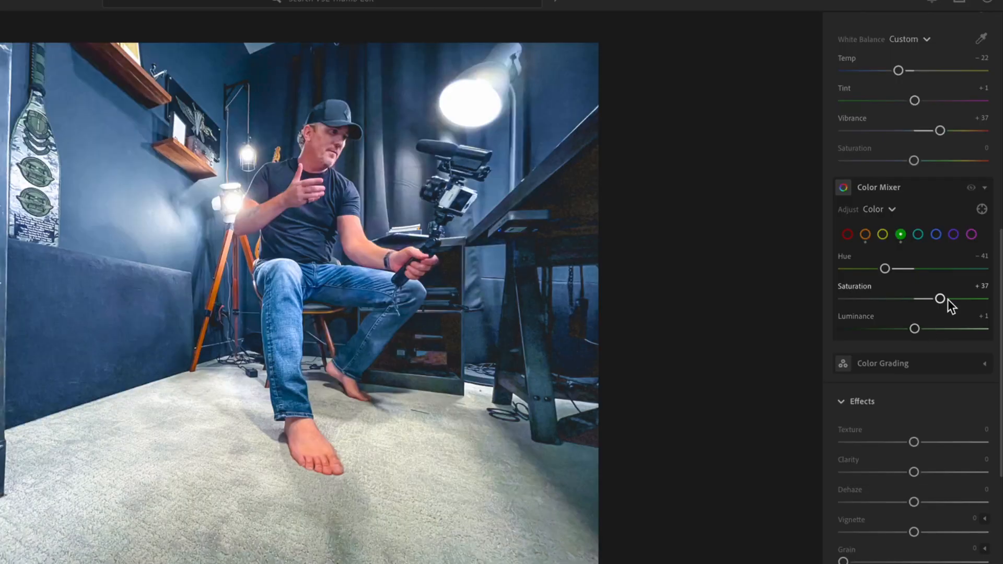
Step: In the Color Mixer, set the aqua Saturation to +80
click(919, 235)
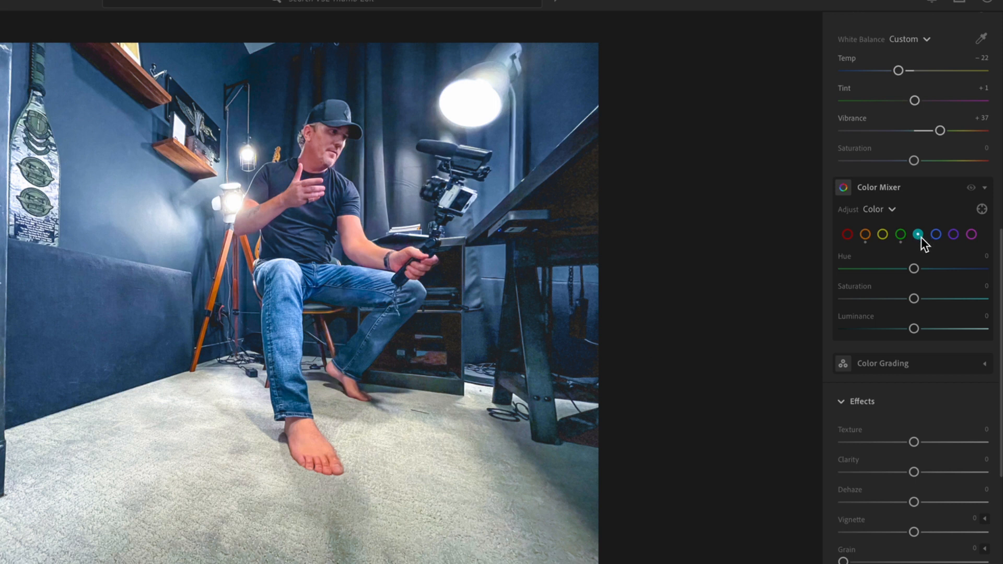
drag(917, 301, 970, 302)
scroll(939, 406, down, 2)
scroll(938, 403, down, 2)
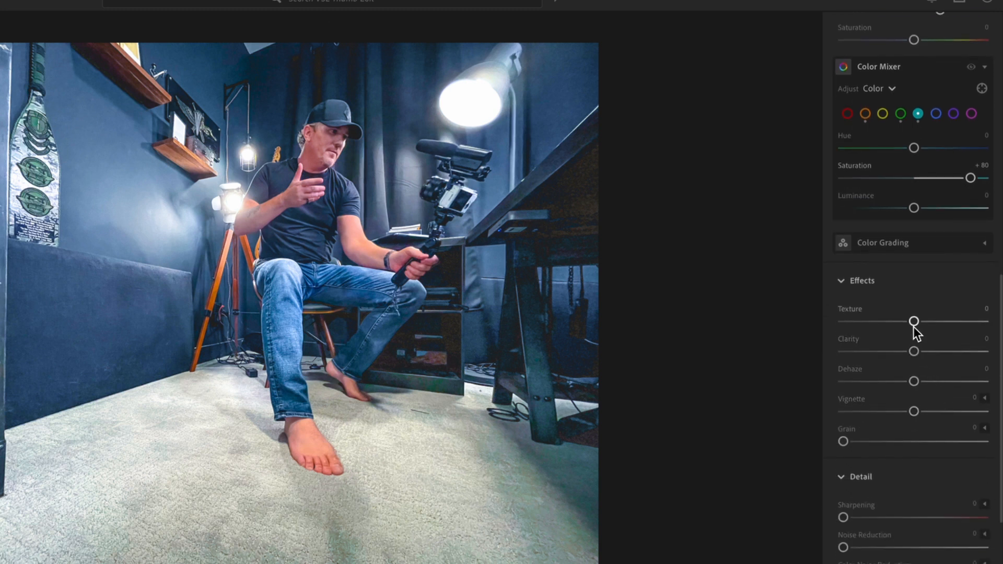
Step: In Effects, set Texture to -45 and Clarity to +21
drag(913, 321, 995, 324)
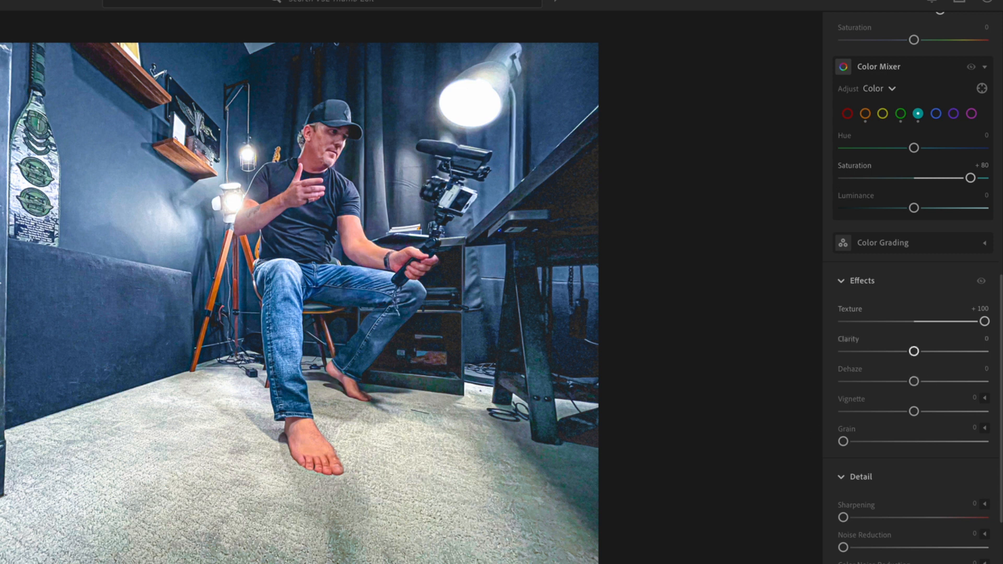
drag(985, 320, 883, 324)
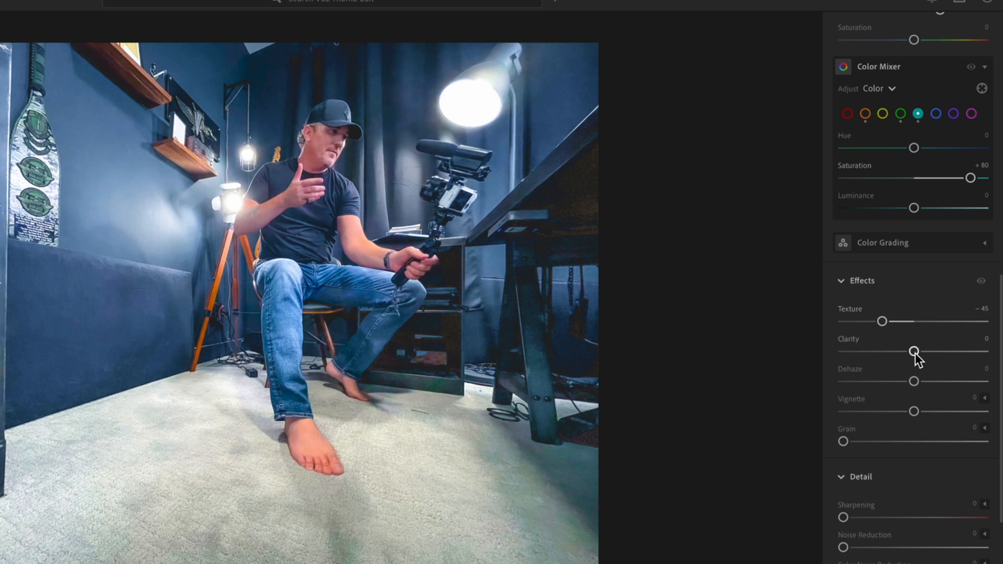
drag(914, 351, 843, 352)
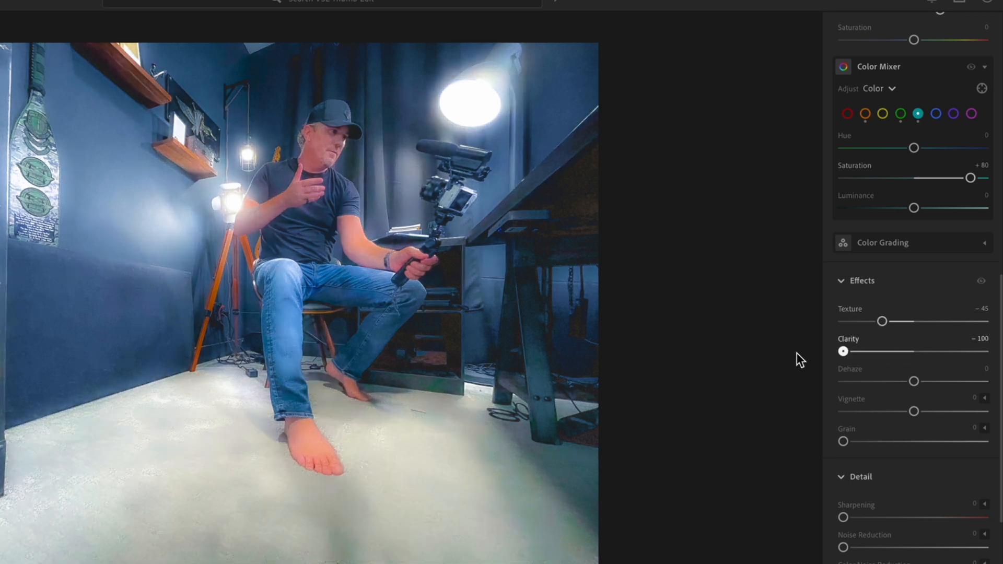
drag(846, 355, 991, 356)
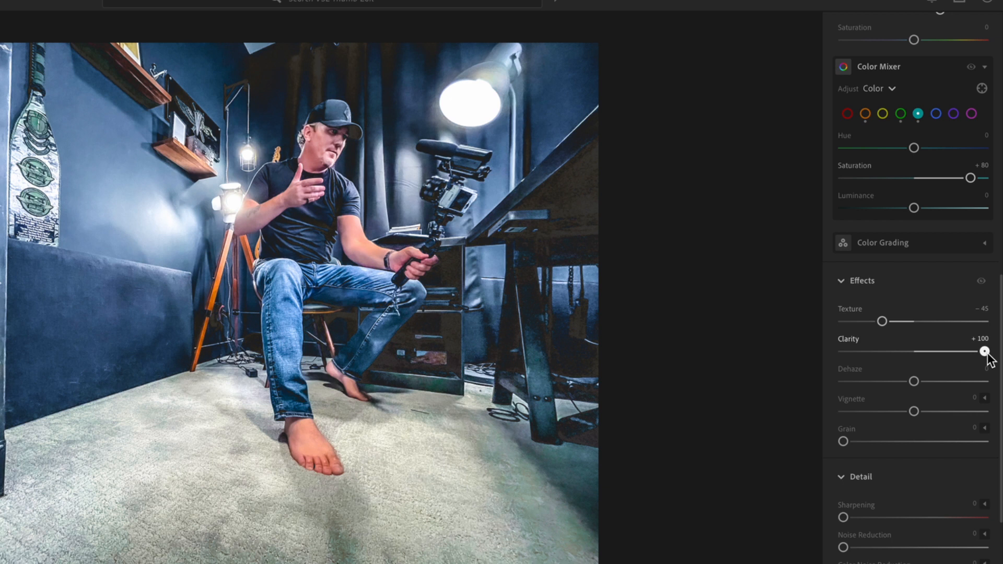
drag(986, 353, 930, 359)
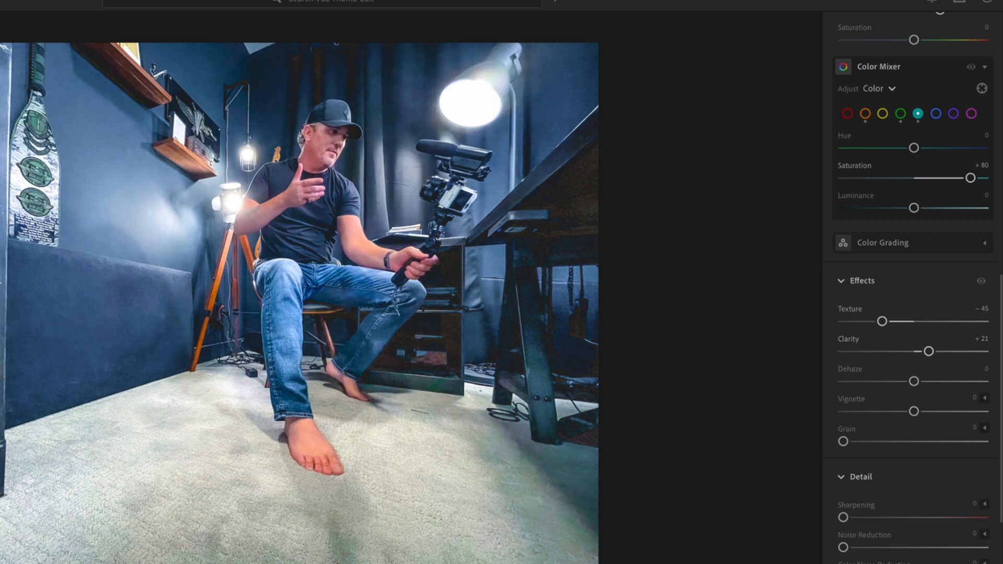
Step: Set the Vignette to -24
drag(915, 413, 899, 414)
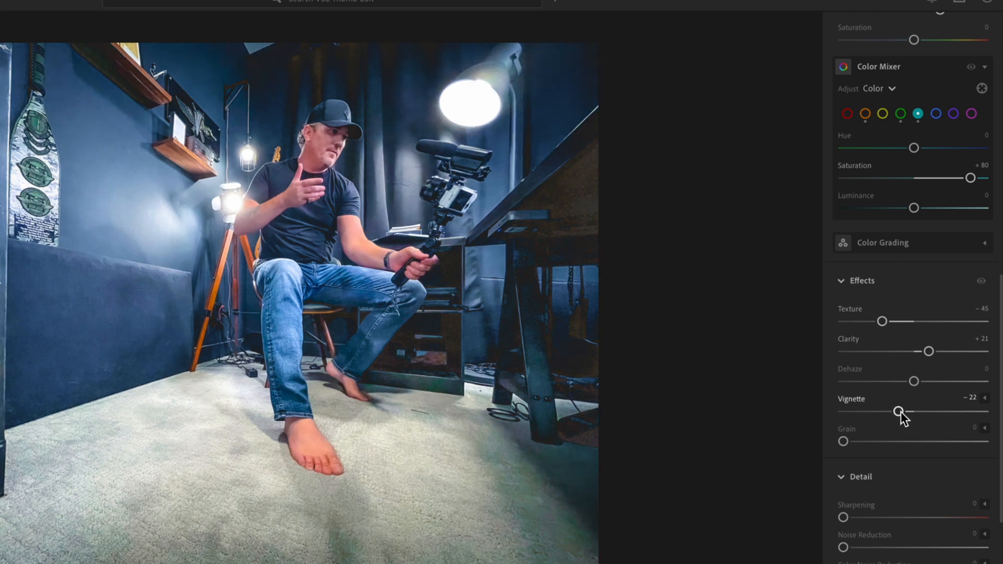
mouse_move(899, 415)
mouse_down()
mouse_move(811, 425)
mouse_move(988, 417)
mouse_move(899, 416)
mouse_up()
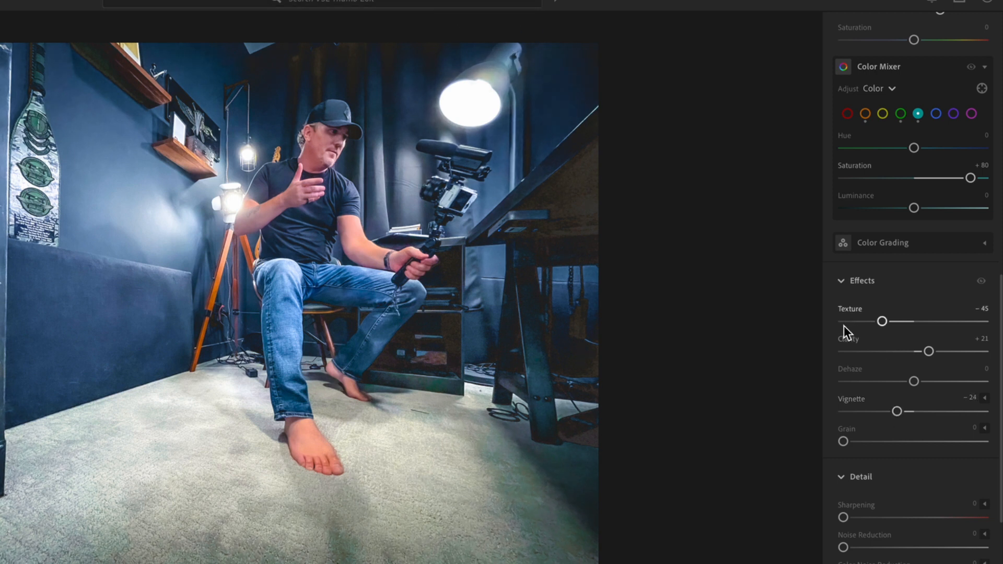
Step: Set Detail Sharpening to 92 while inspecting the image up close
scroll(915, 470, down, 3)
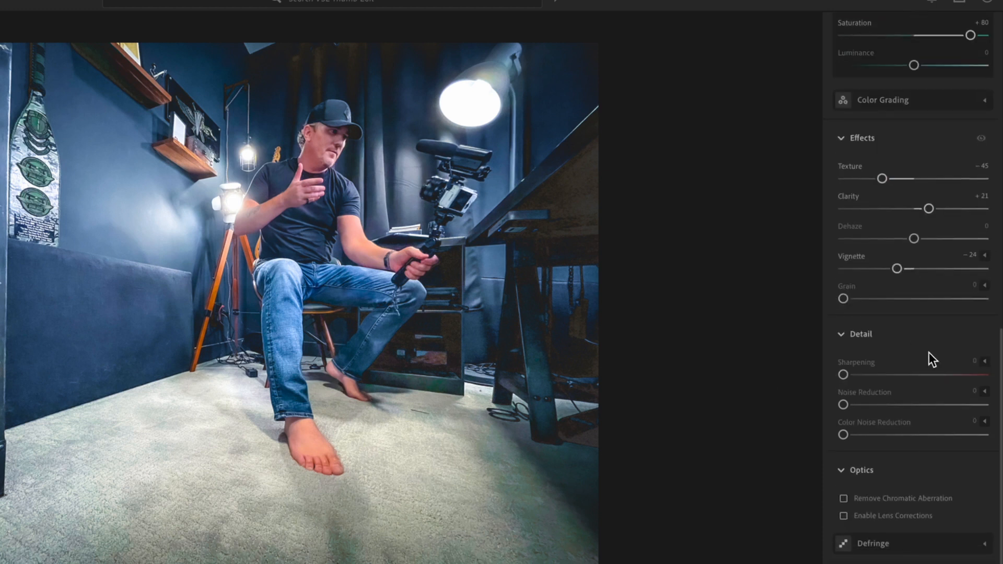
drag(852, 377, 985, 375)
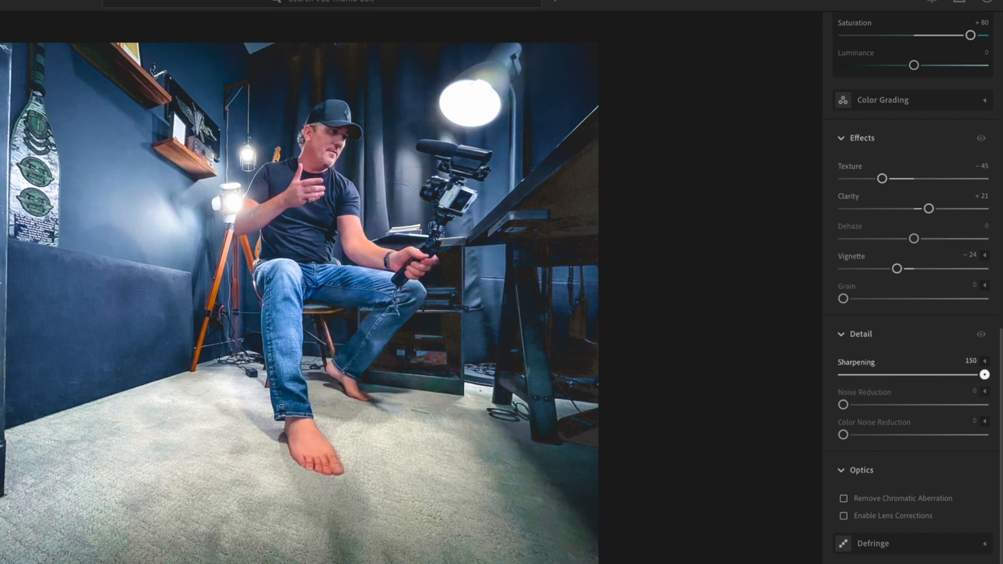
click(394, 401)
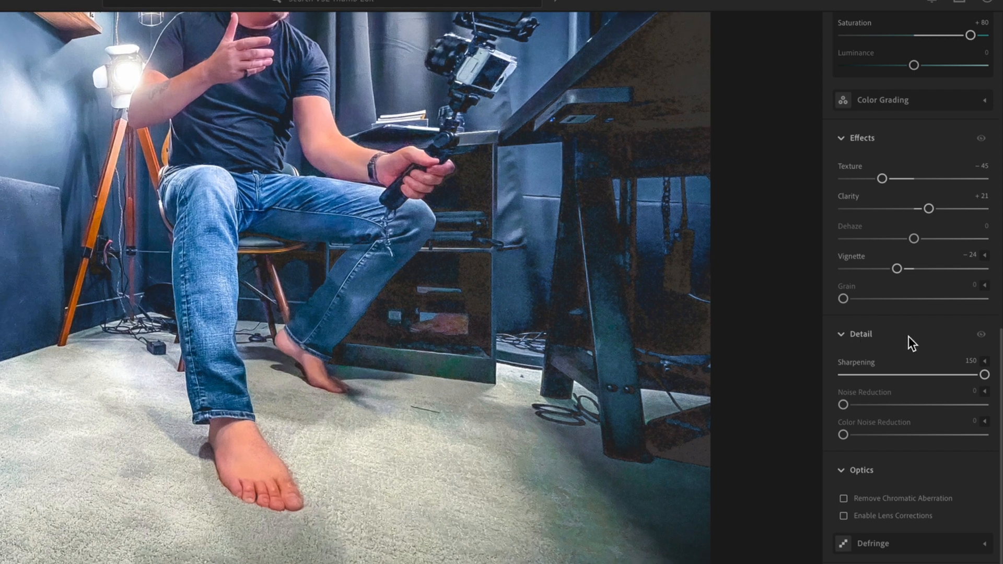
click(316, 364)
click(284, 320)
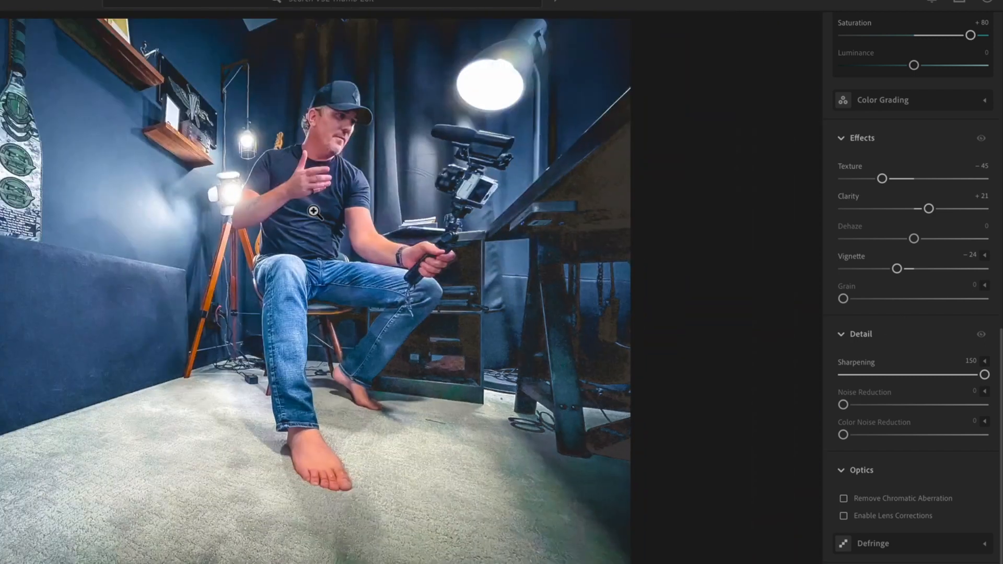
click(334, 170)
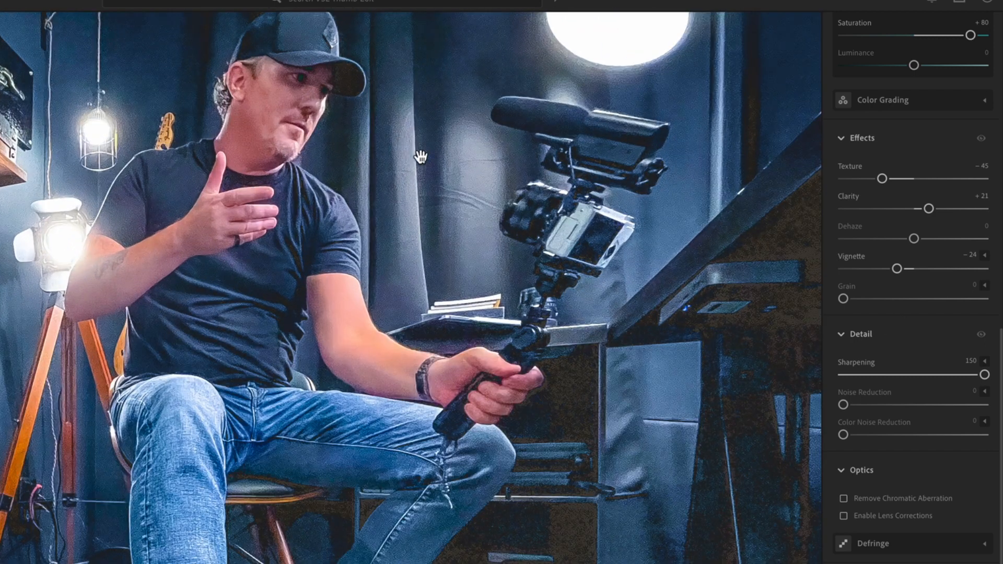
drag(985, 375, 934, 383)
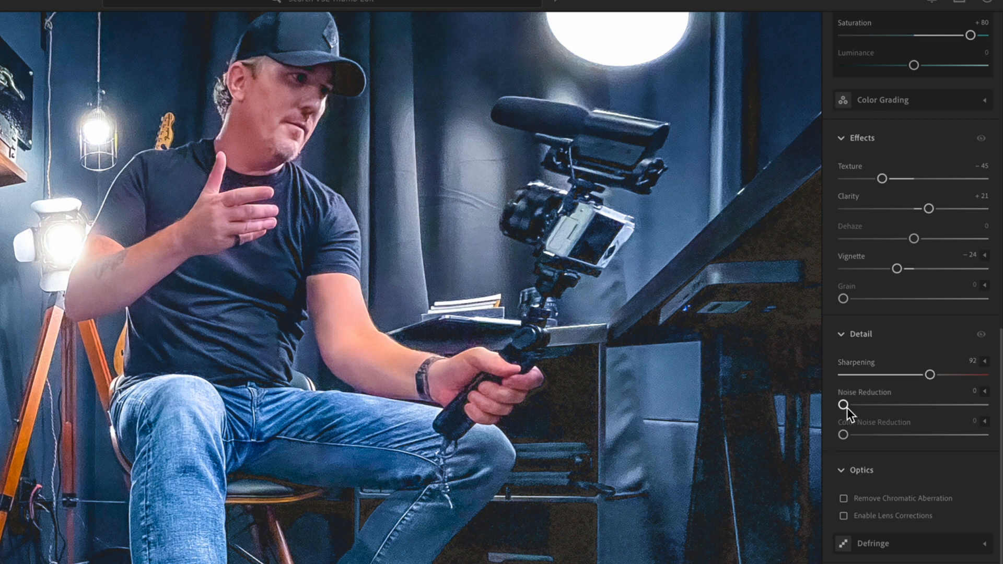
Step: Set Noise Reduction to 29 and Color Noise Reduction to 25
mouse_move(845, 406)
mouse_down()
mouse_move(951, 409)
mouse_move(844, 405)
mouse_up()
click(315, 80)
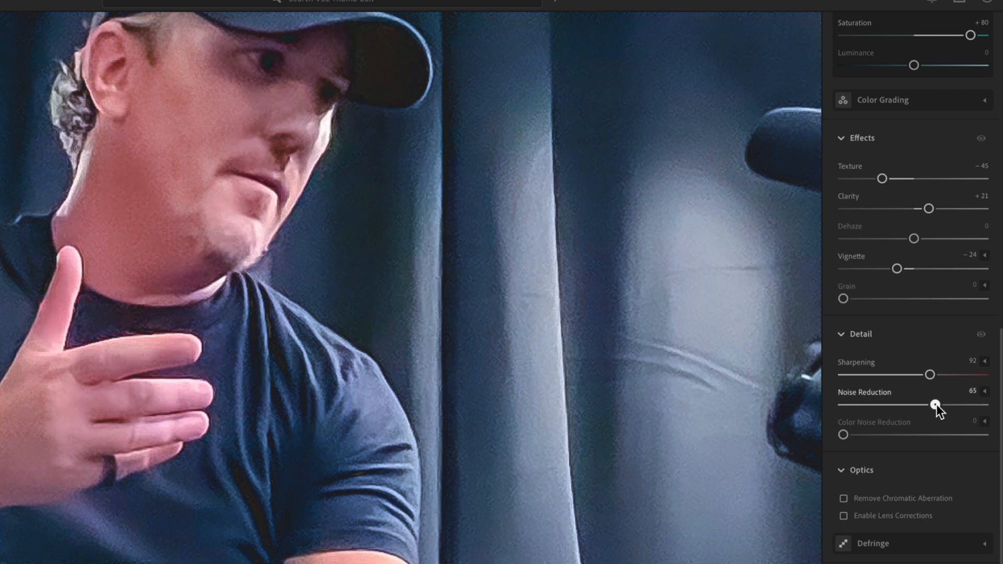
drag(935, 405, 929, 406)
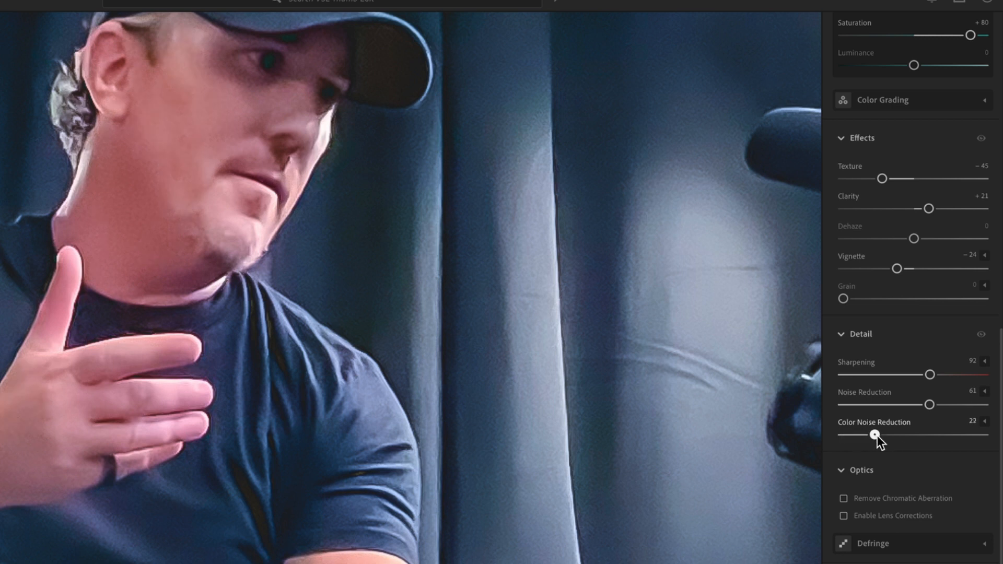
drag(897, 434, 899, 434)
drag(929, 405, 919, 405)
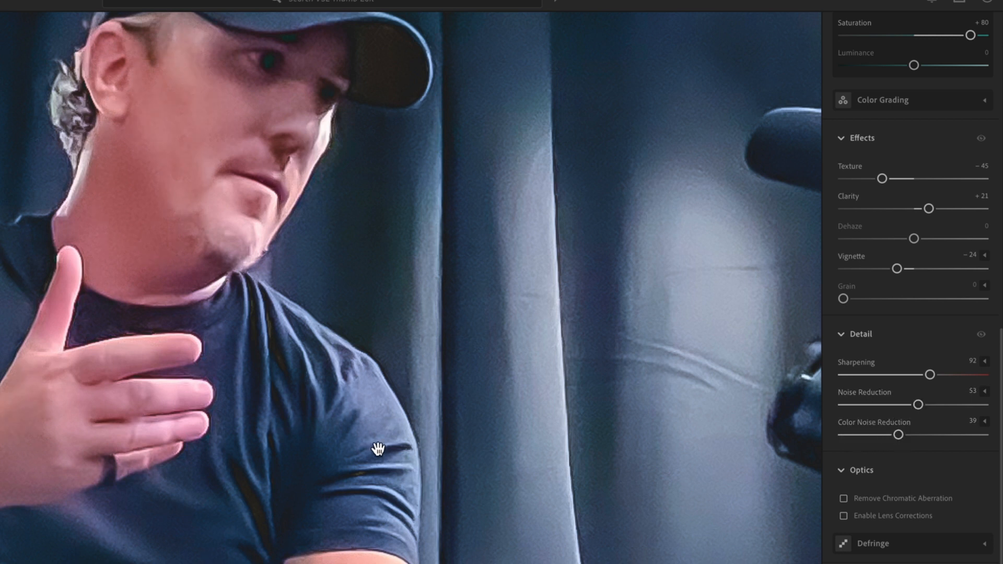
click(261, 343)
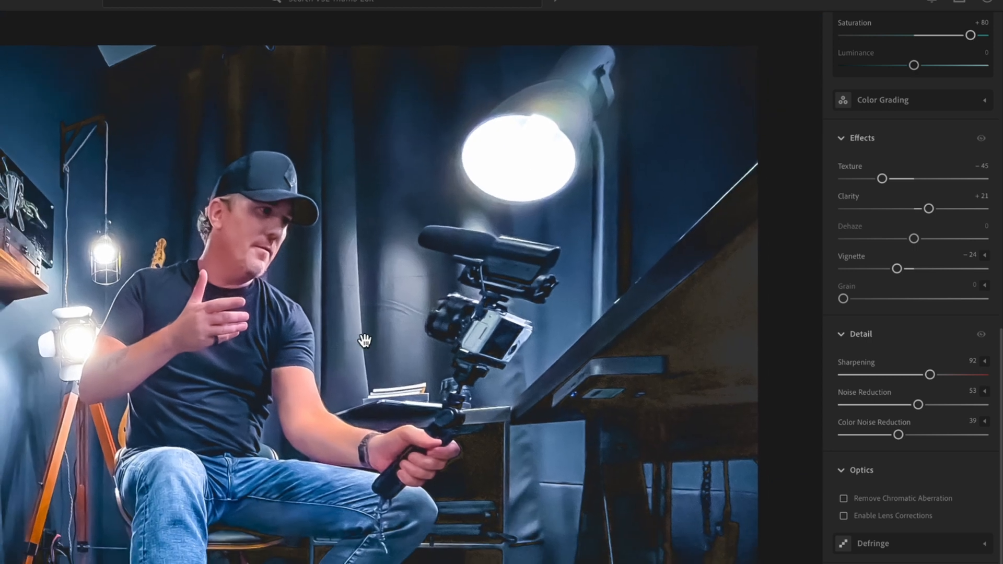
drag(889, 405, 879, 437)
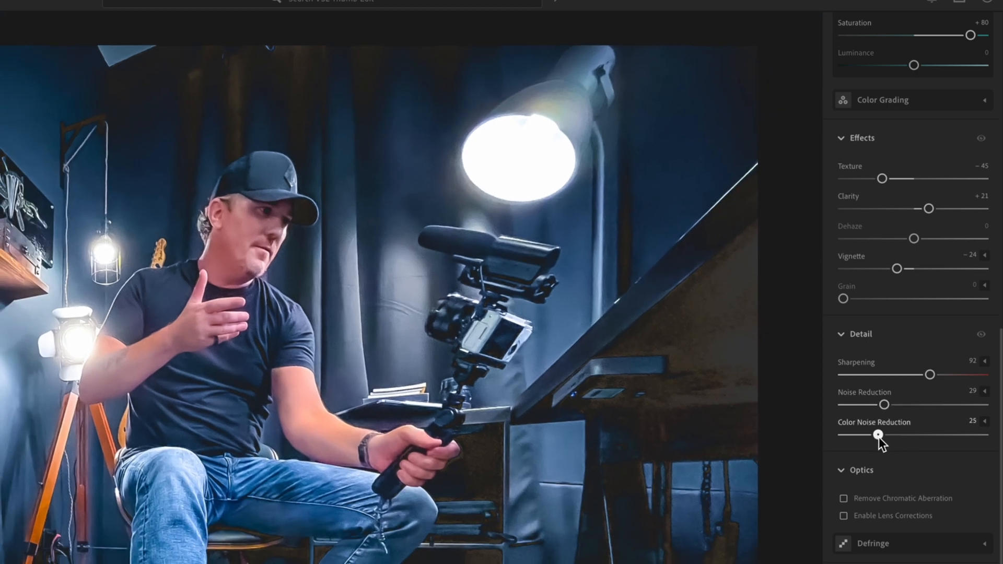
click(457, 355)
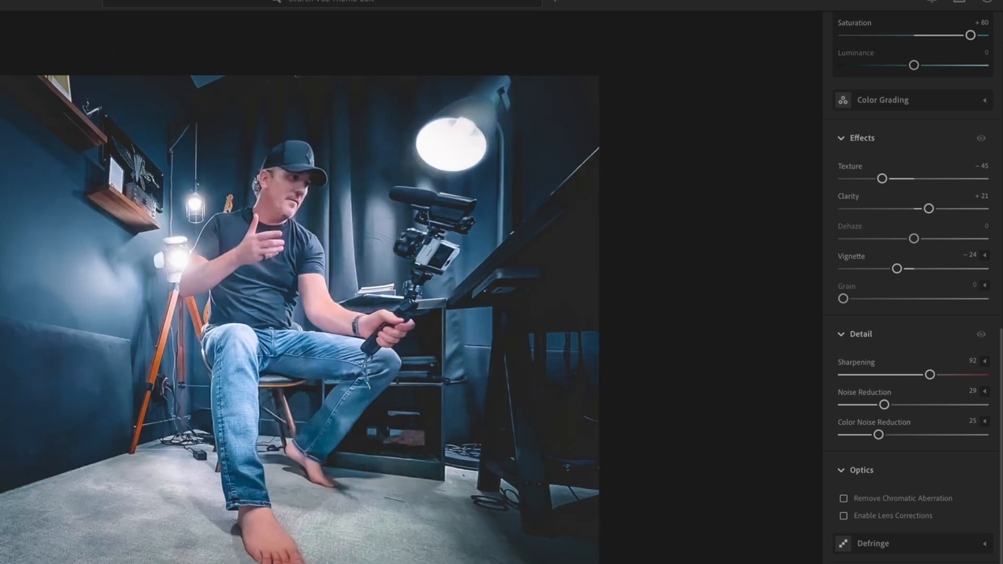
Step: Flip between neighbouring photos in the filmstrip to compare the edit
key(Right)
key(Left)
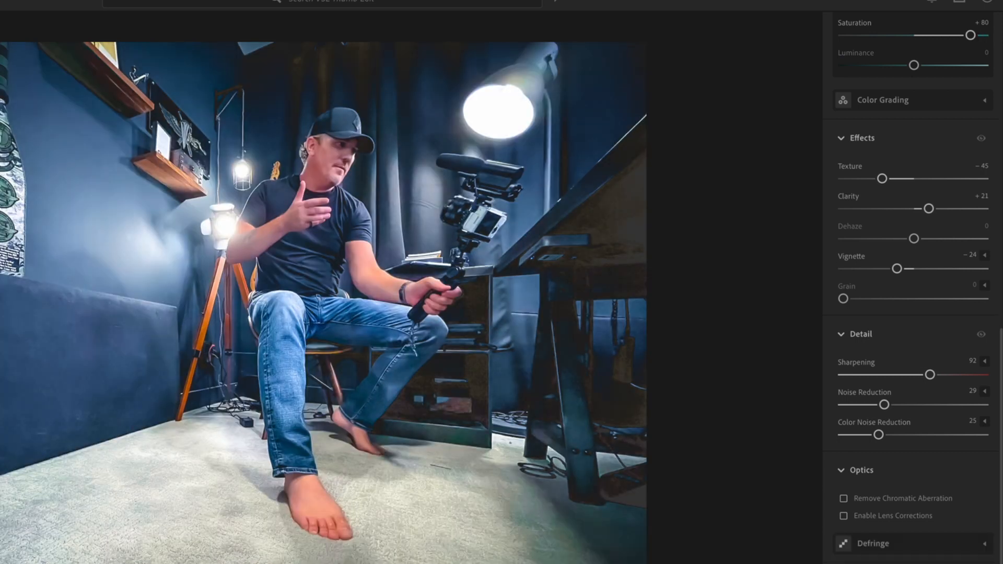
key(Right)
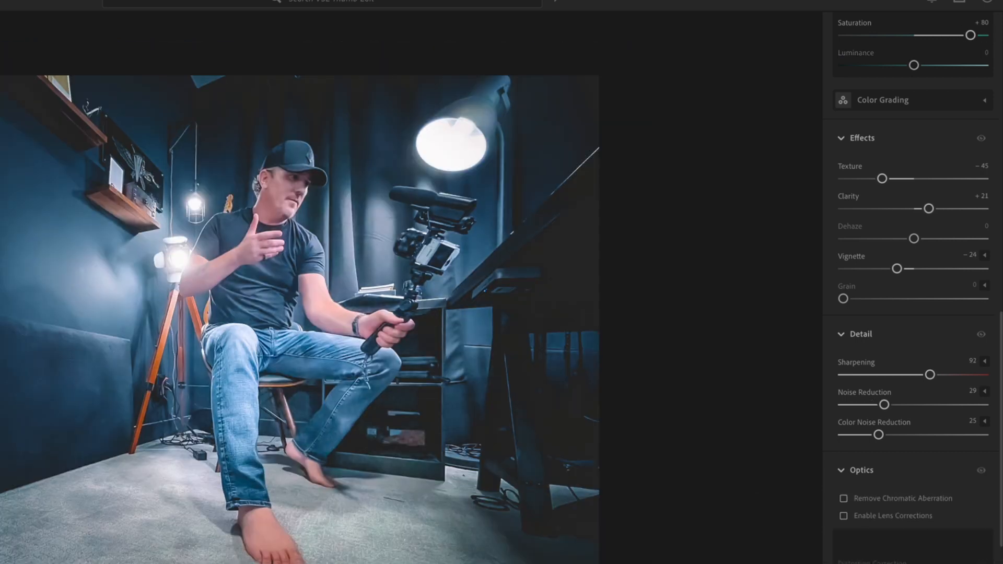
key(Right)
scroll(917, 313, up, 3)
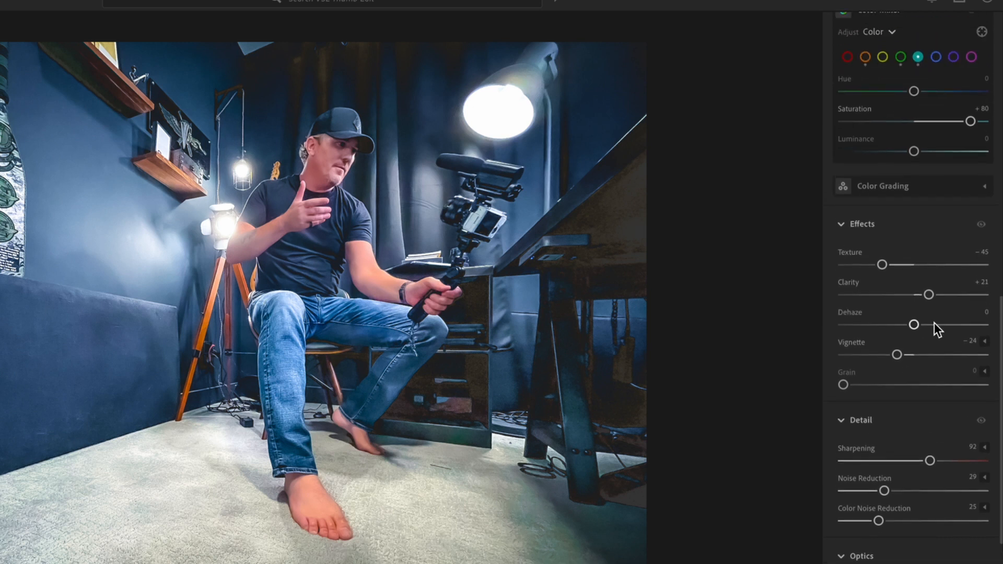
scroll(942, 273, up, 6)
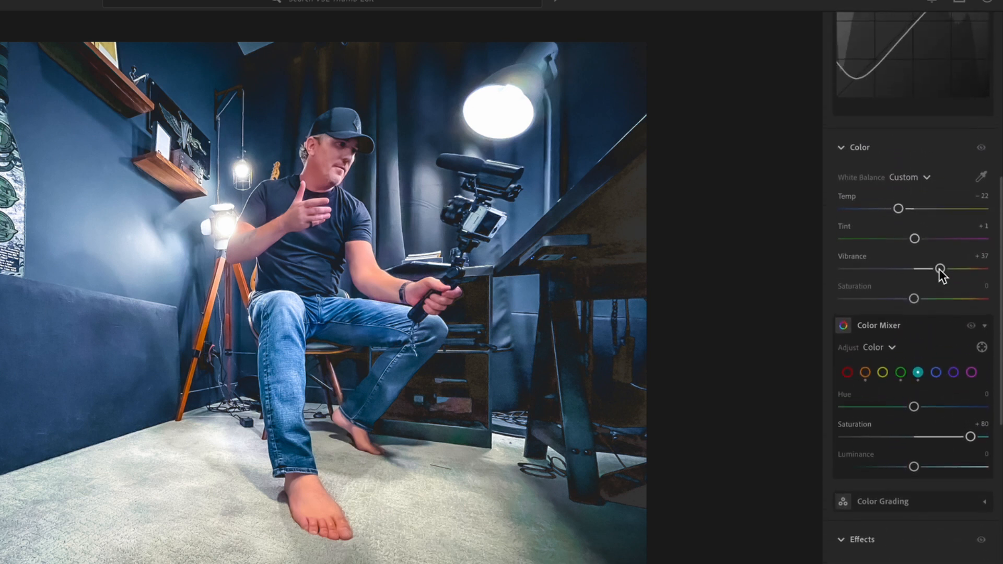
Step: Nudge the Vibrance slider slightly and make a small tone slider adjustment
drag(940, 271, 934, 271)
scroll(846, 334, up, 1)
scroll(843, 327, up, 3)
drag(853, 251, 876, 249)
scroll(896, 543, down, 10)
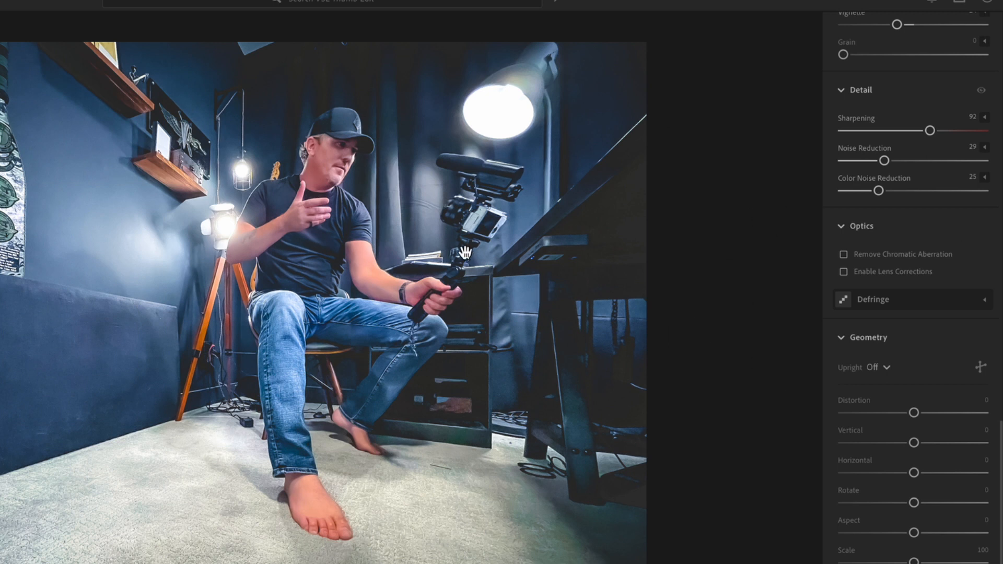
Step: Toggle between the before and after views to compare the edit with the original
key(backslash)
key(backslash)
key(backslash)
key(backslash)
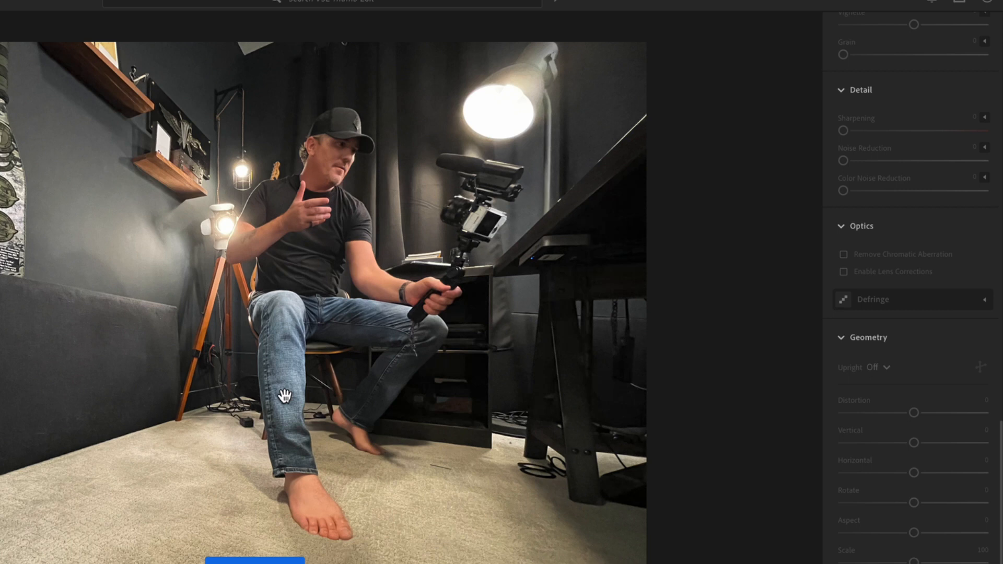
key(backslash)
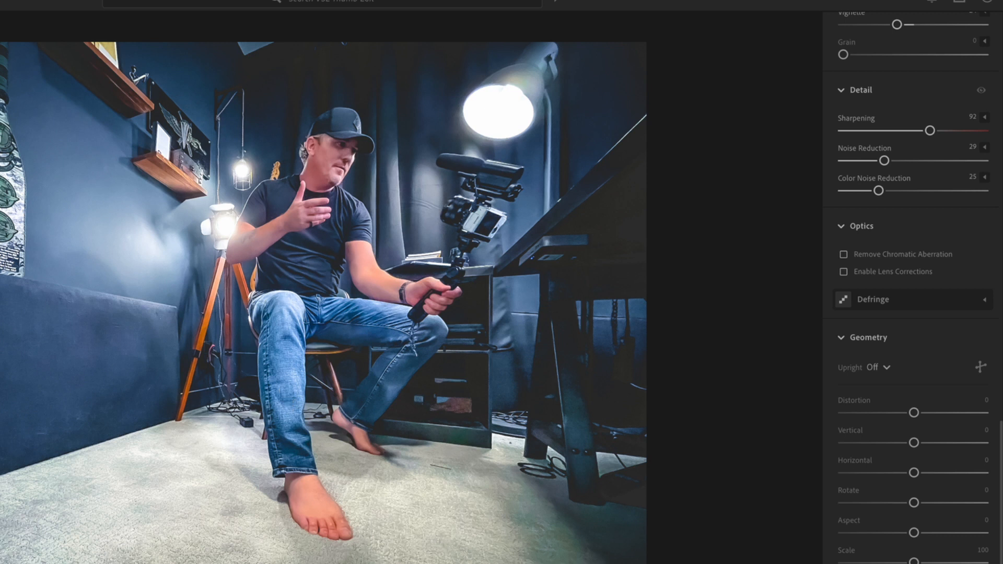
Step: View the reference image and compare it with the edited photo at different zoom levels
click(105, 563)
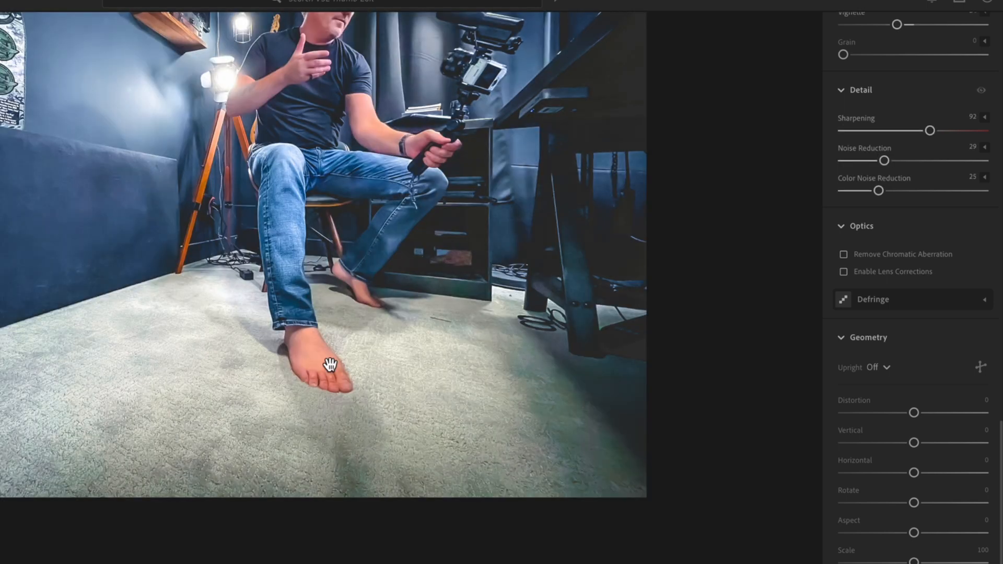
scroll(330, 365, up, 5)
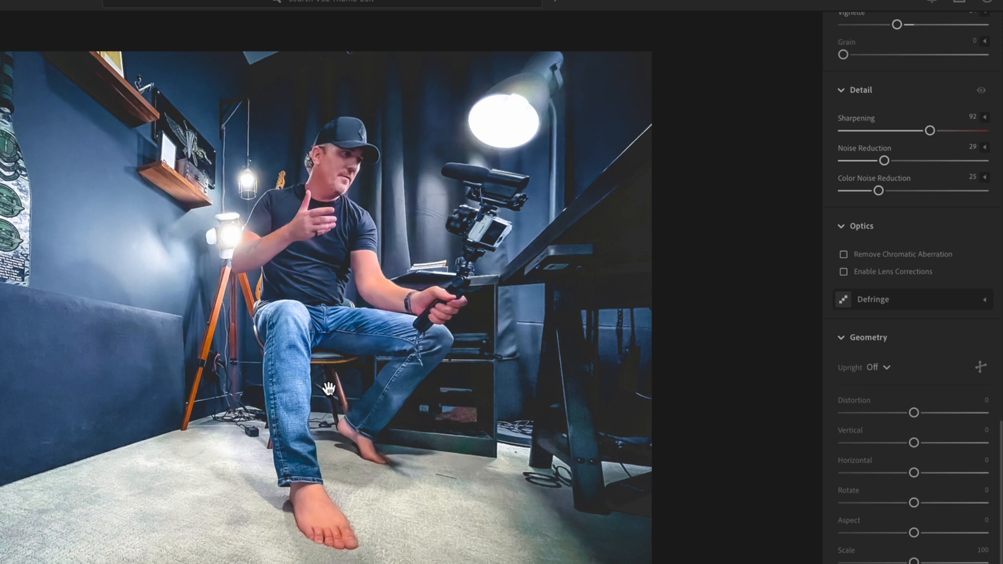
click(329, 390)
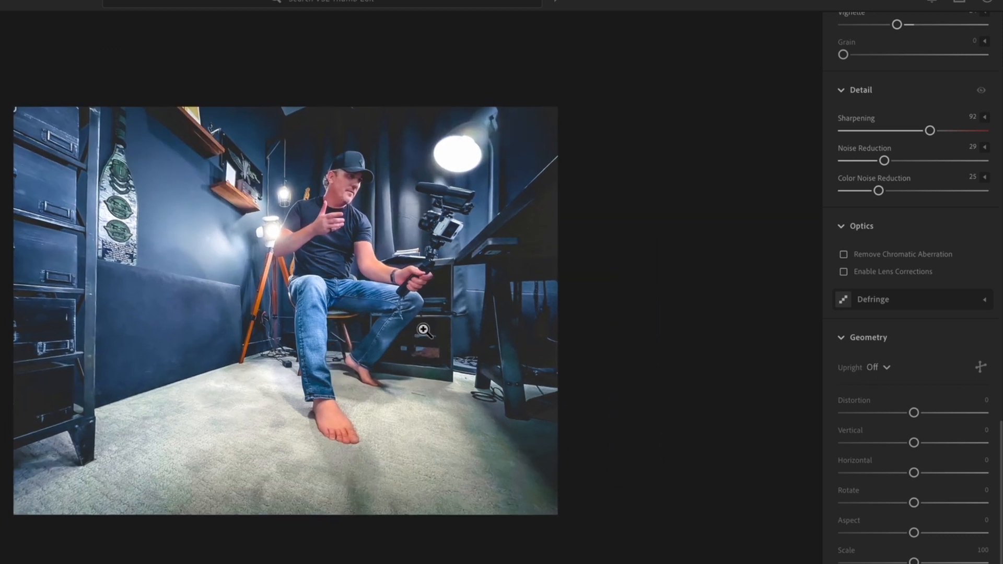
click(398, 302)
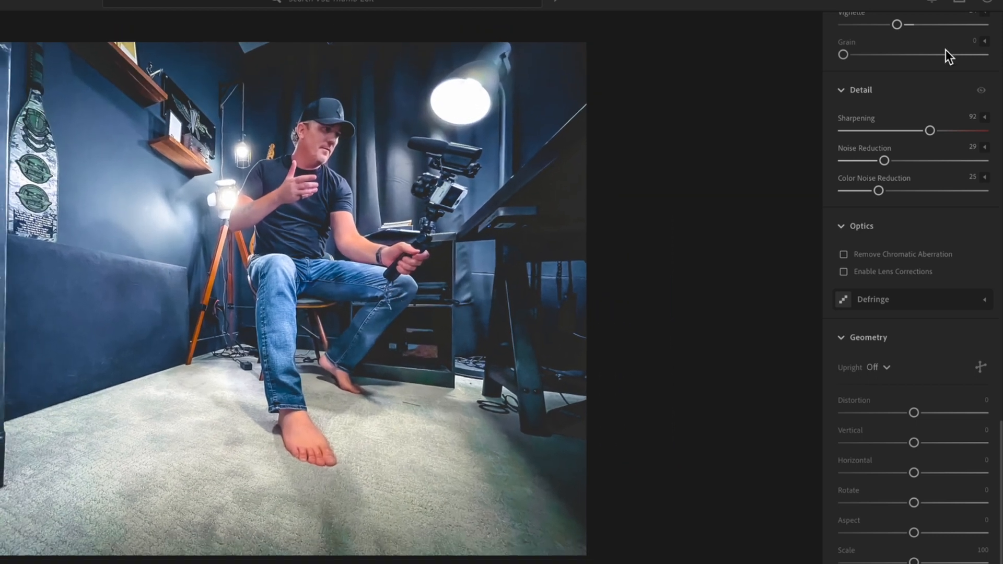
Step: Crop the photo to a 16 x 9 aspect ratio and adjust the framing around the subject
scroll(953, 76, up, 15)
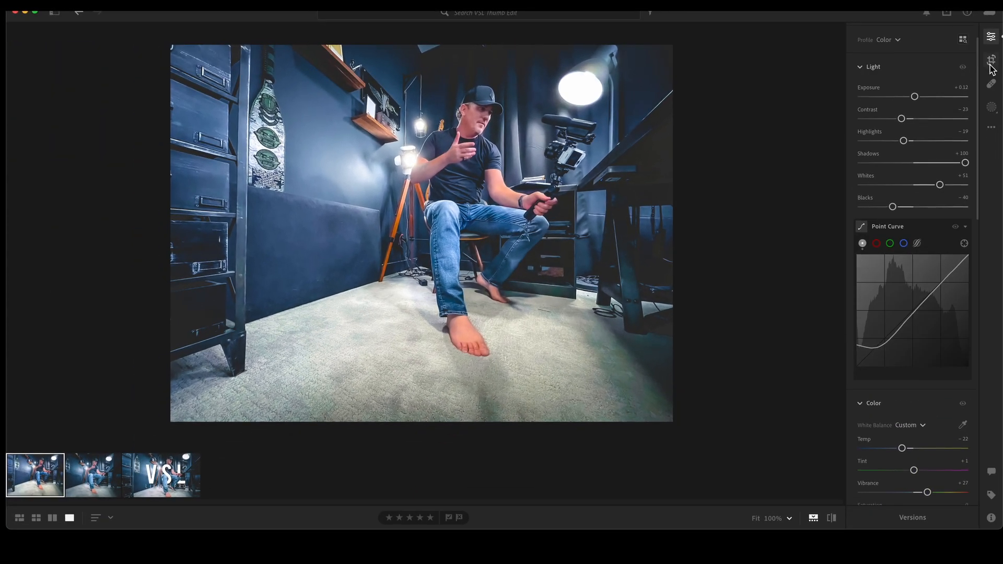
click(992, 60)
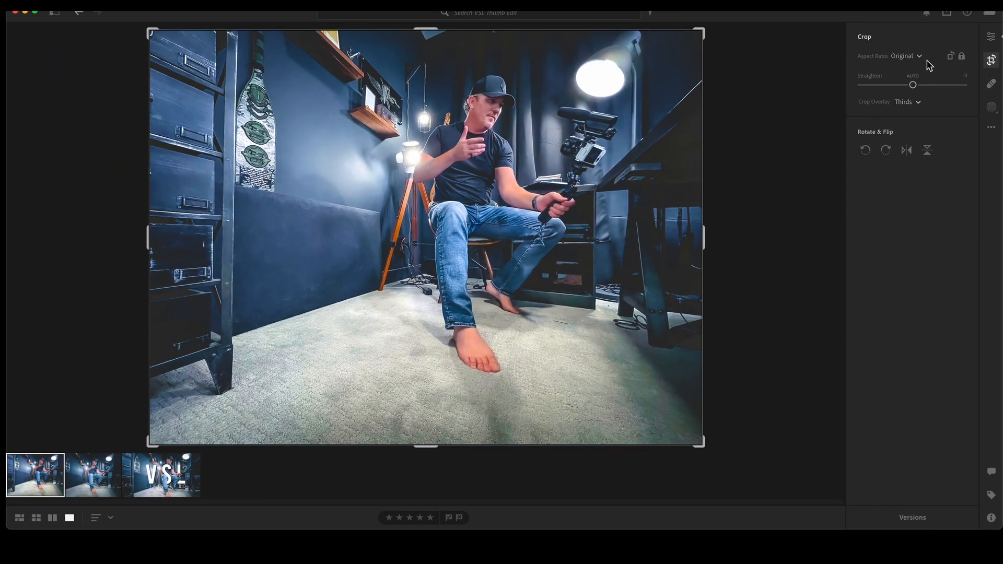
click(908, 58)
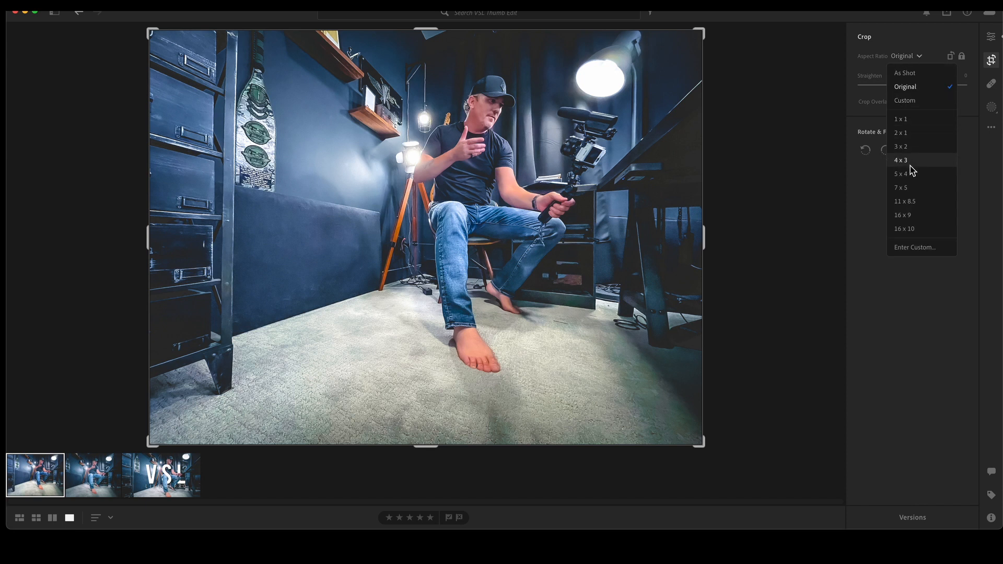
click(914, 216)
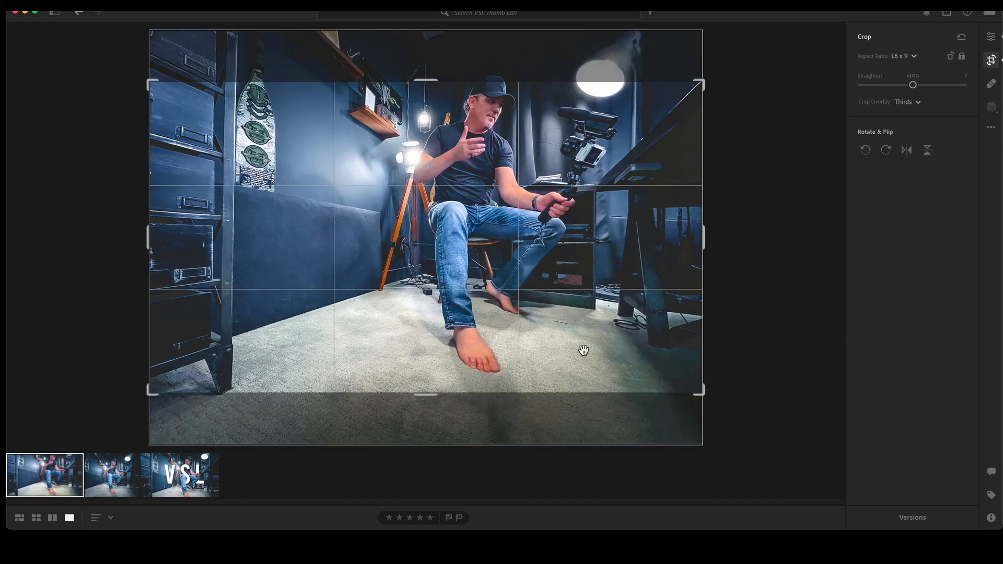
drag(584, 236, 583, 264)
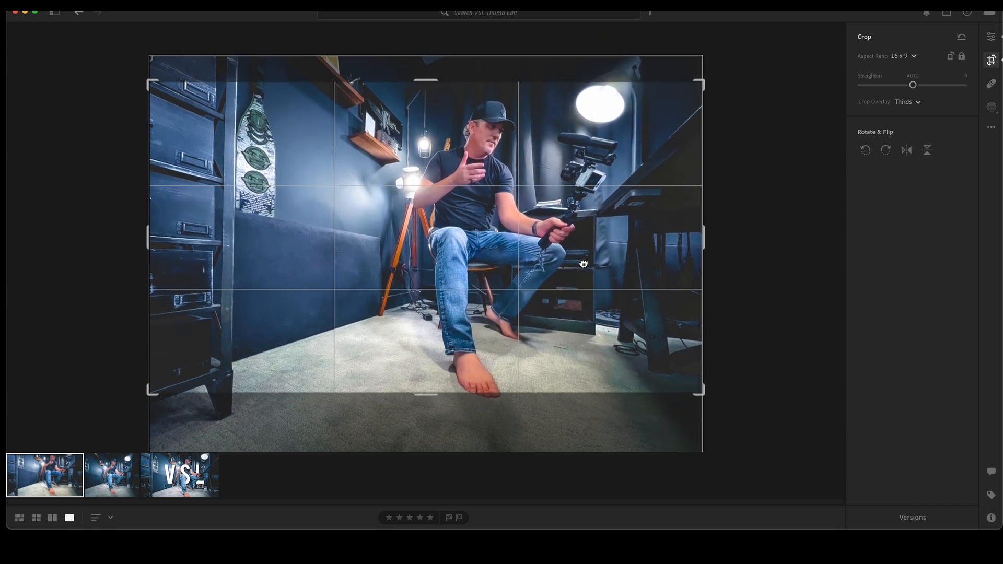
drag(152, 395, 167, 388)
drag(280, 342, 278, 334)
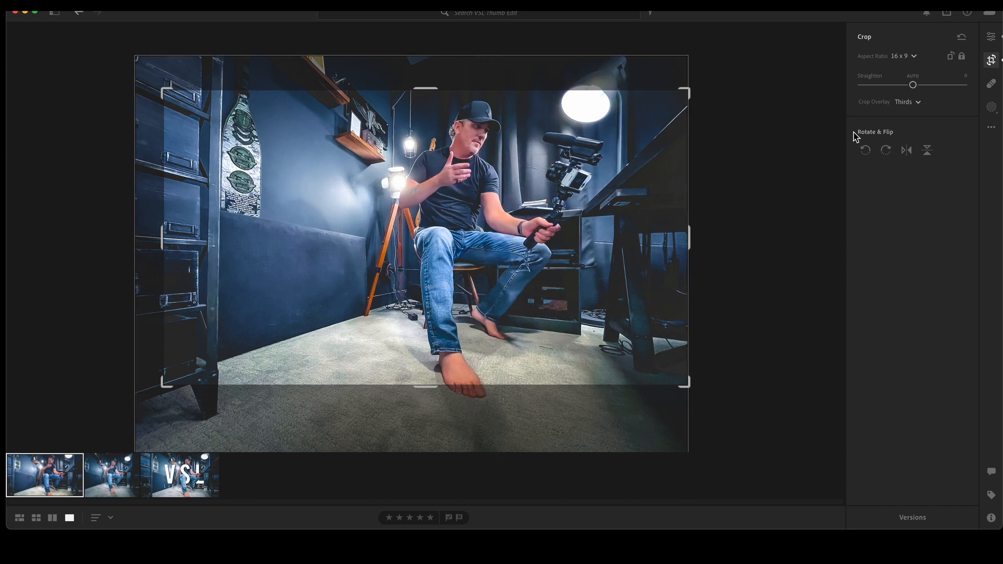
click(992, 37)
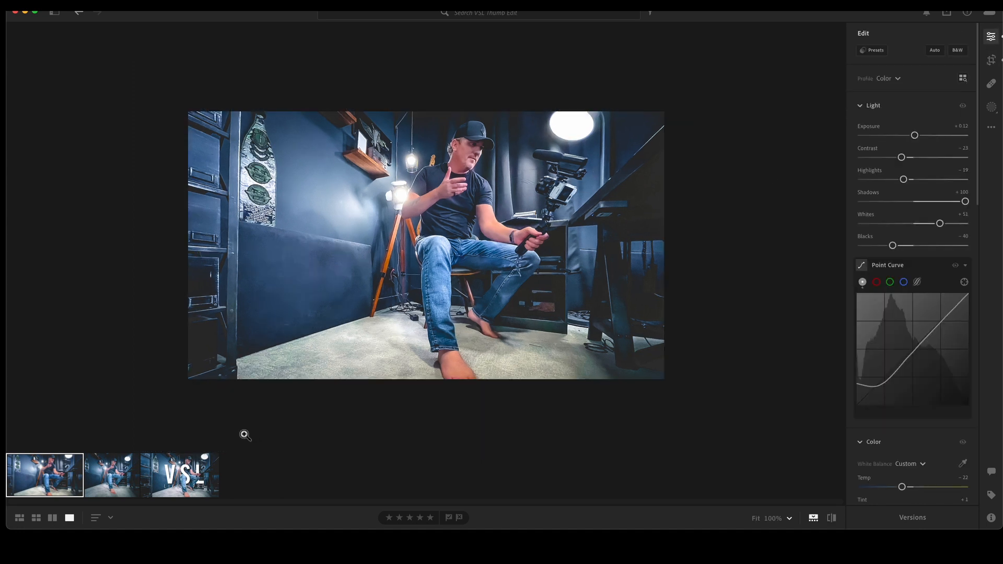
Step: Compare with the reference thumbnail, then export the edited photo to the Desktop
click(199, 479)
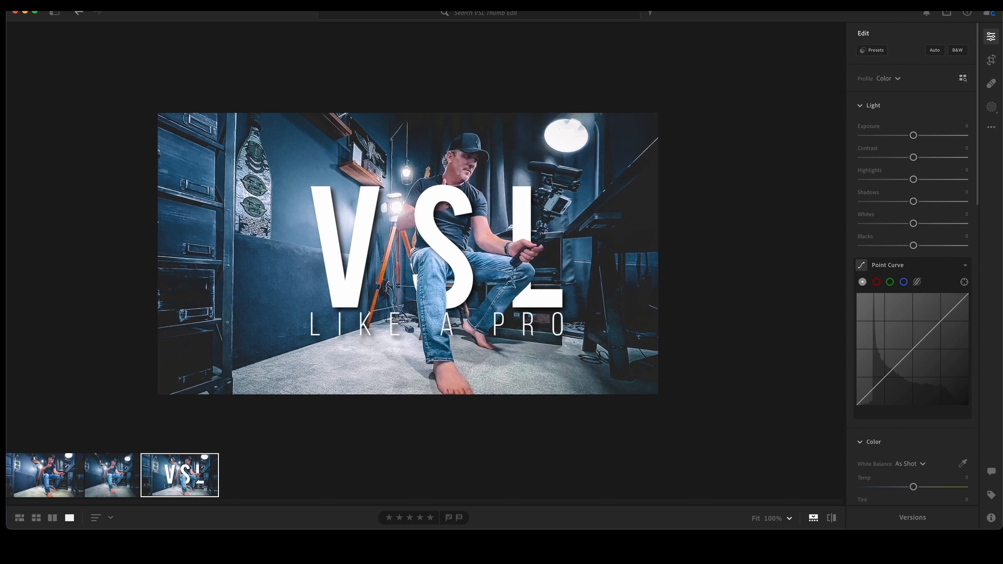
click(46, 491)
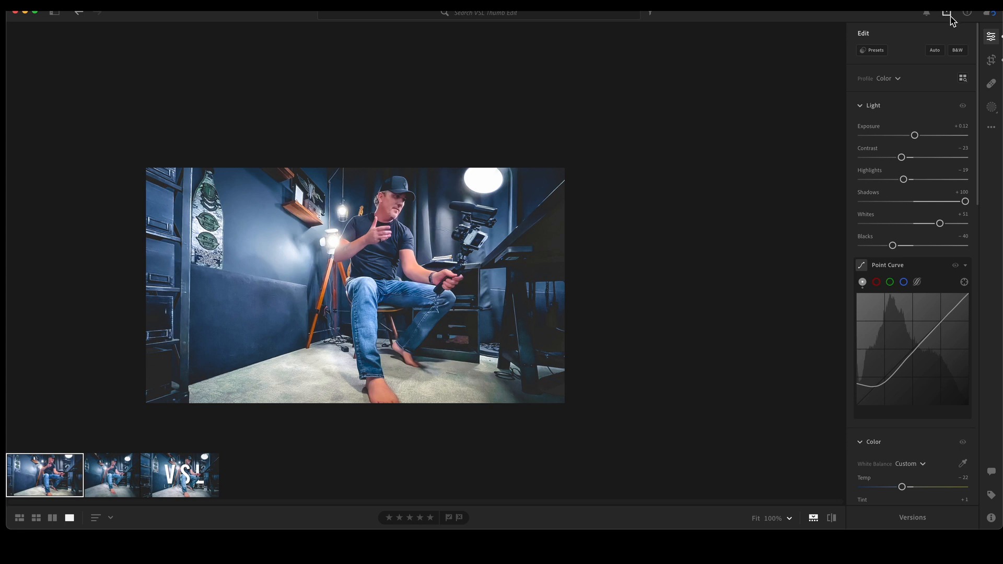
click(948, 14)
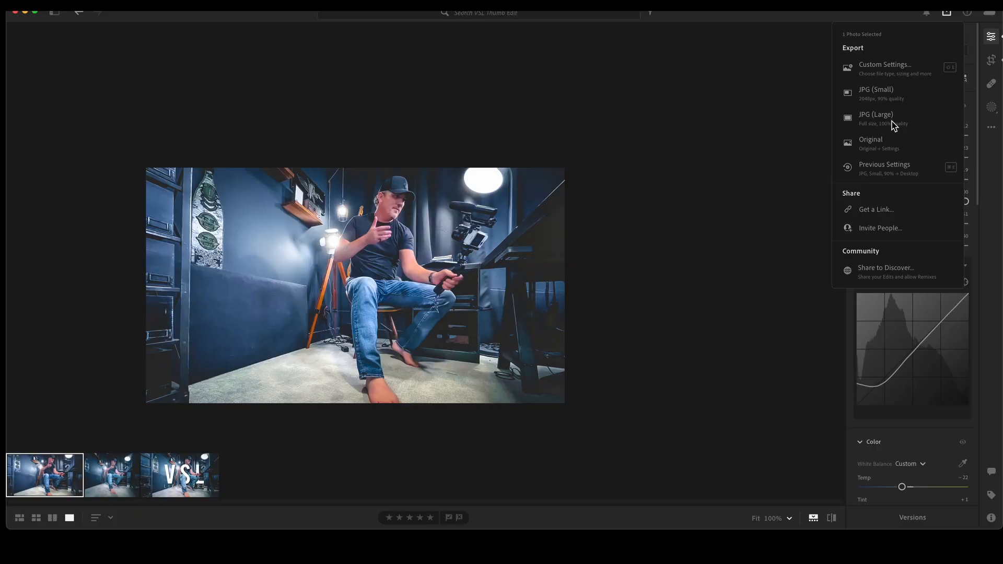
click(892, 125)
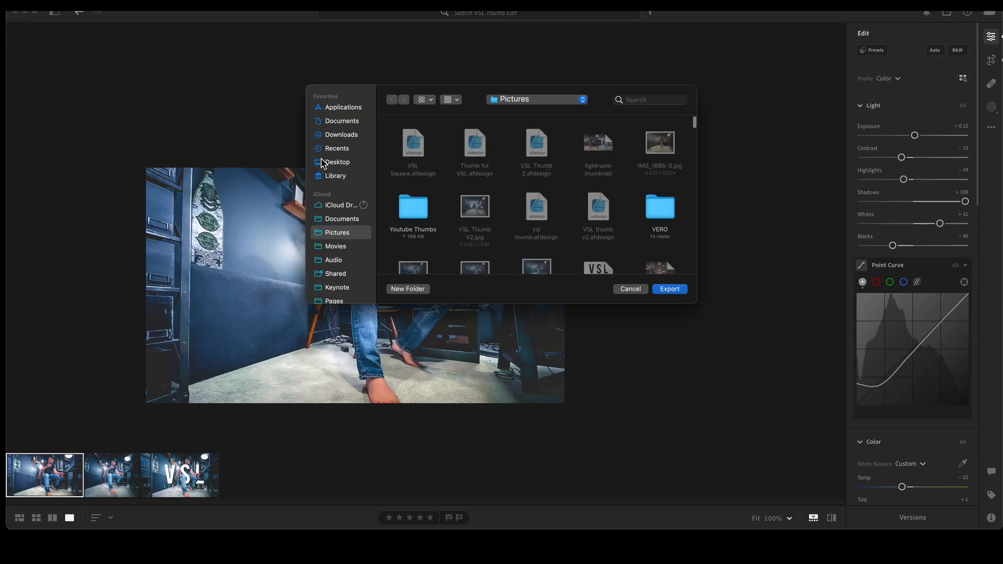
click(337, 163)
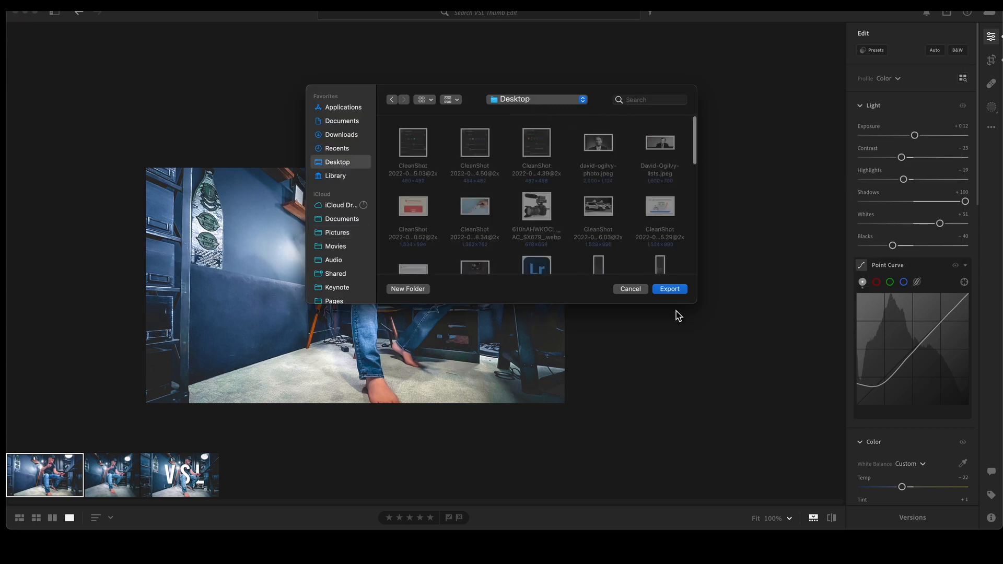
click(671, 291)
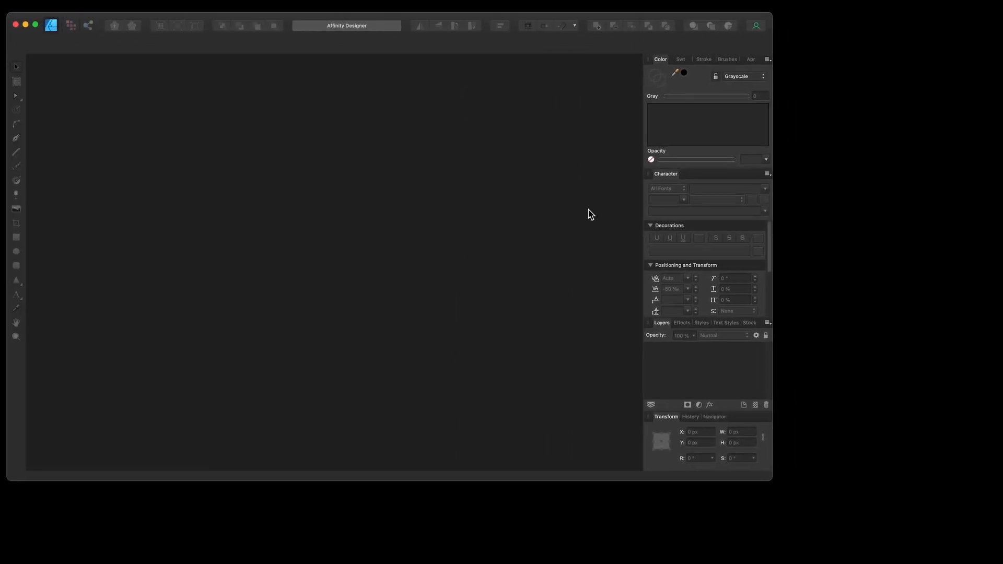
Step: Switch to Affinity Designer and create a new 1920 x 1080 px web document
drag(773, 483, 997, 550)
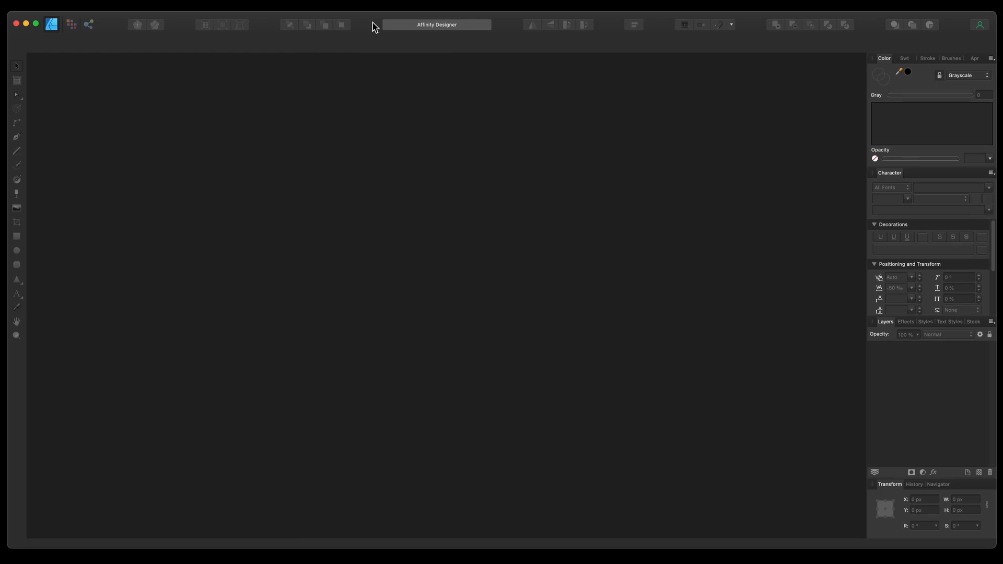
click(95, 1)
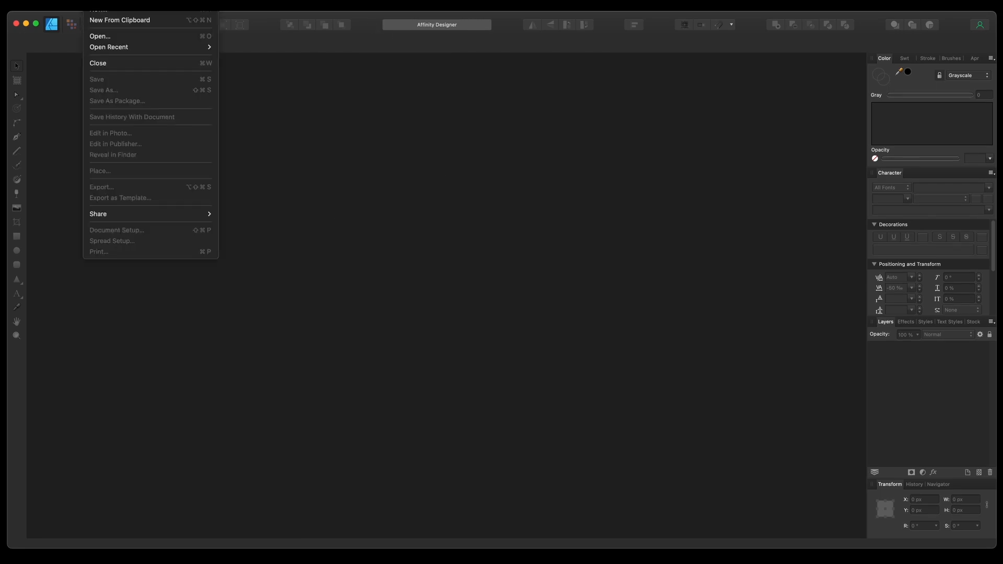
click(101, 11)
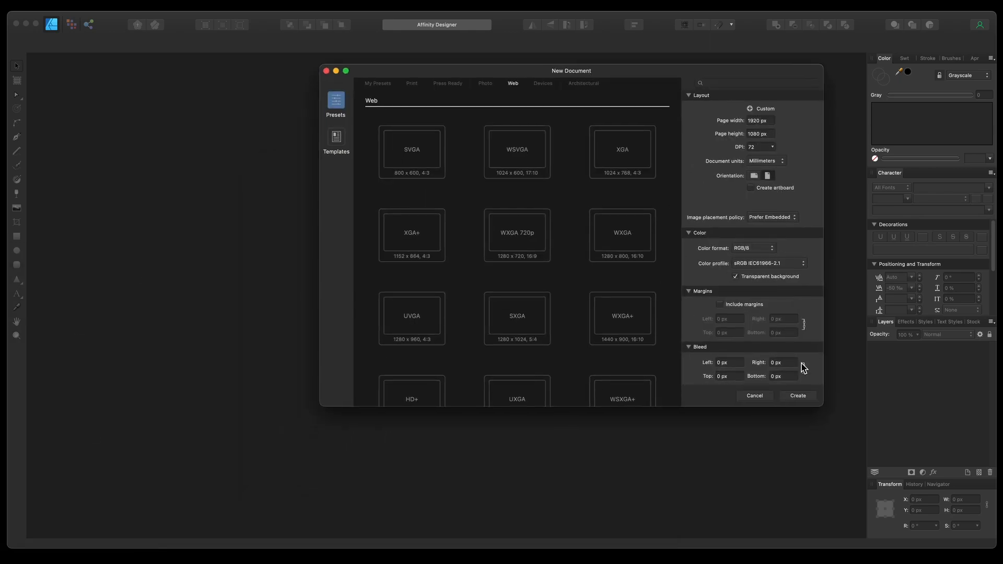
click(799, 396)
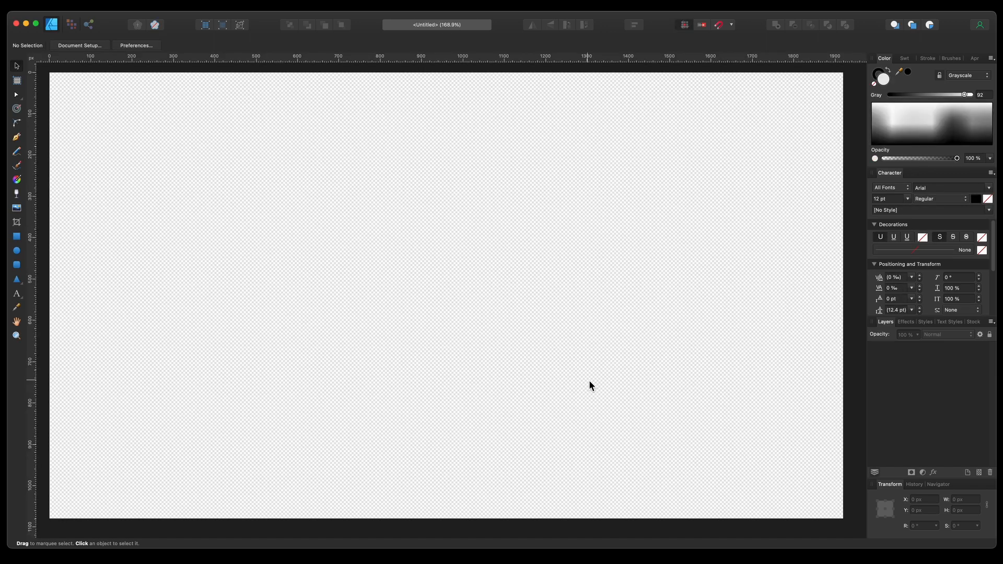
Step: Examine the reference VSL thumbnail image, then close its preview and the folder window
scroll(590, 377, down, 5)
scroll(591, 378, up, 2)
scroll(591, 378, down, 1)
scroll(591, 377, right, 1)
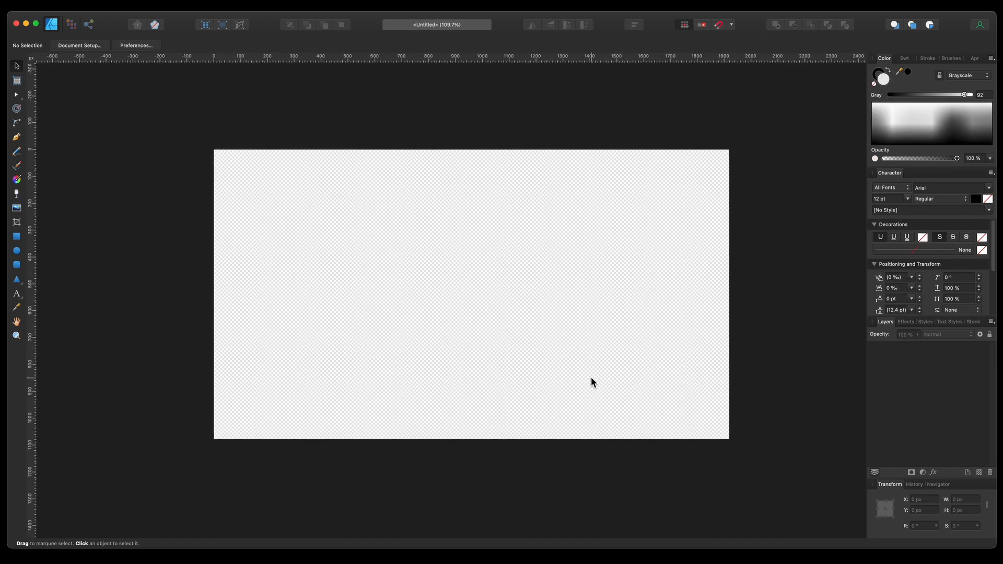
scroll(591, 383, right, 1)
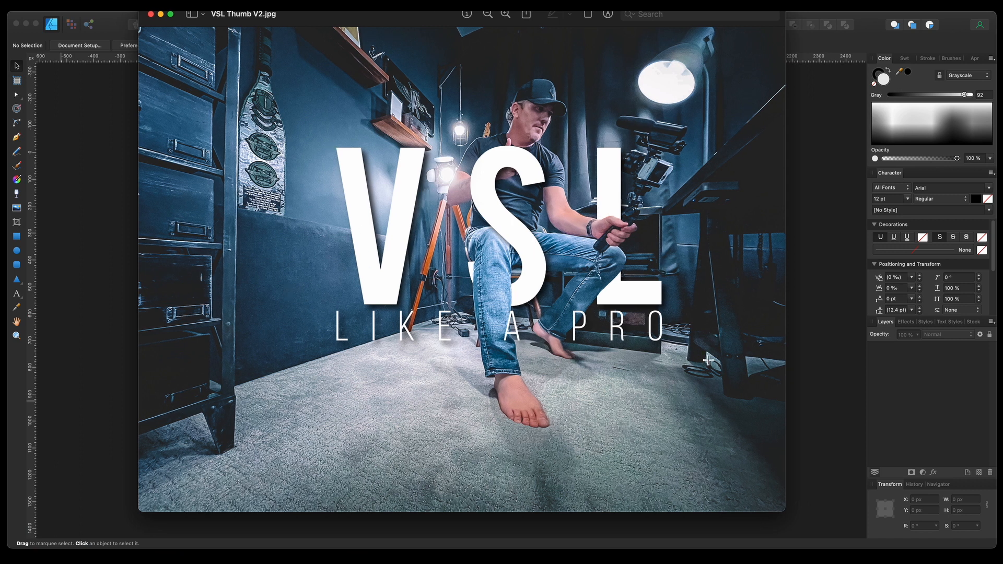
drag(259, 26, 249, 65)
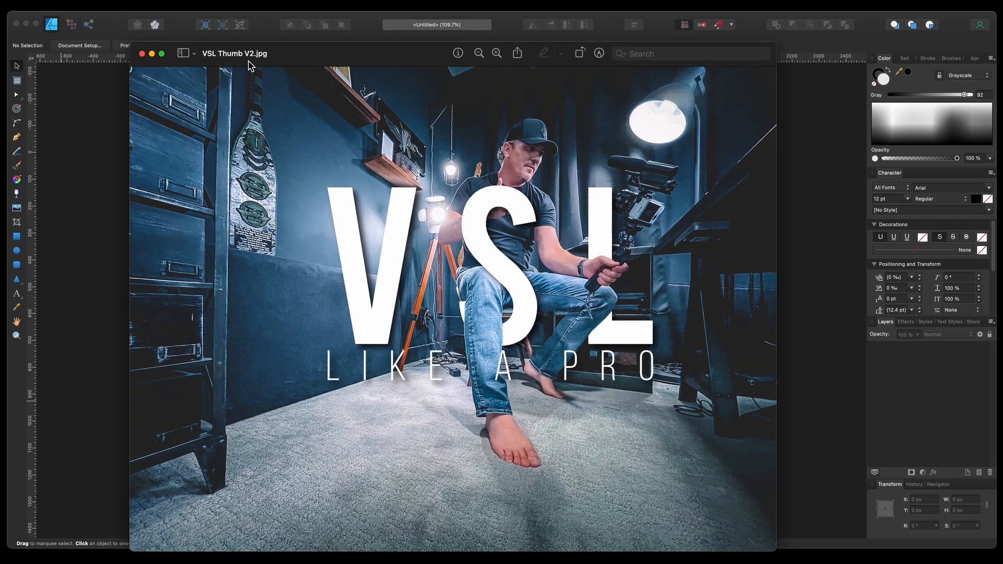
click(141, 53)
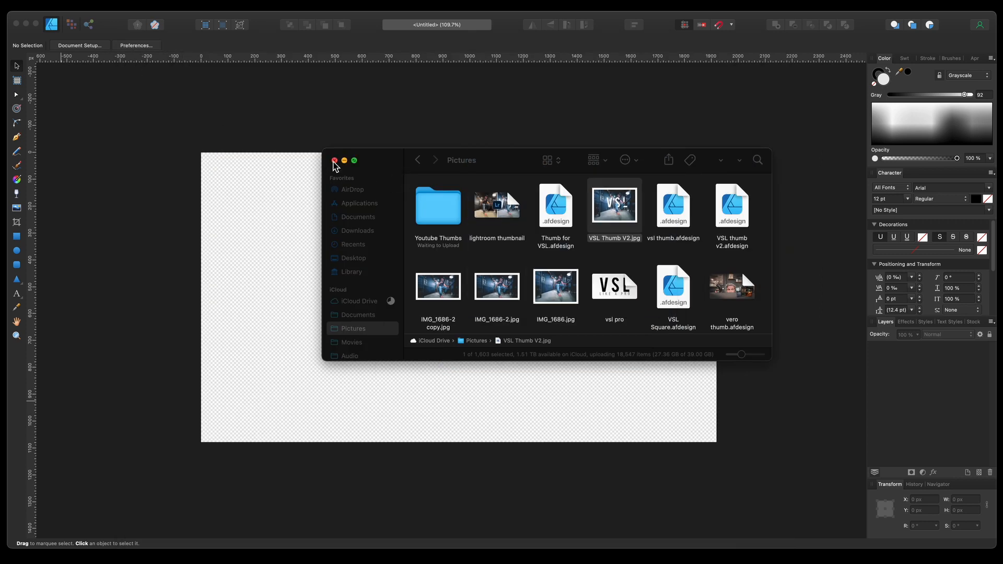
click(335, 161)
Step: Add art text reading VSL on the canvas and set its font to Bebas Neue
click(17, 295)
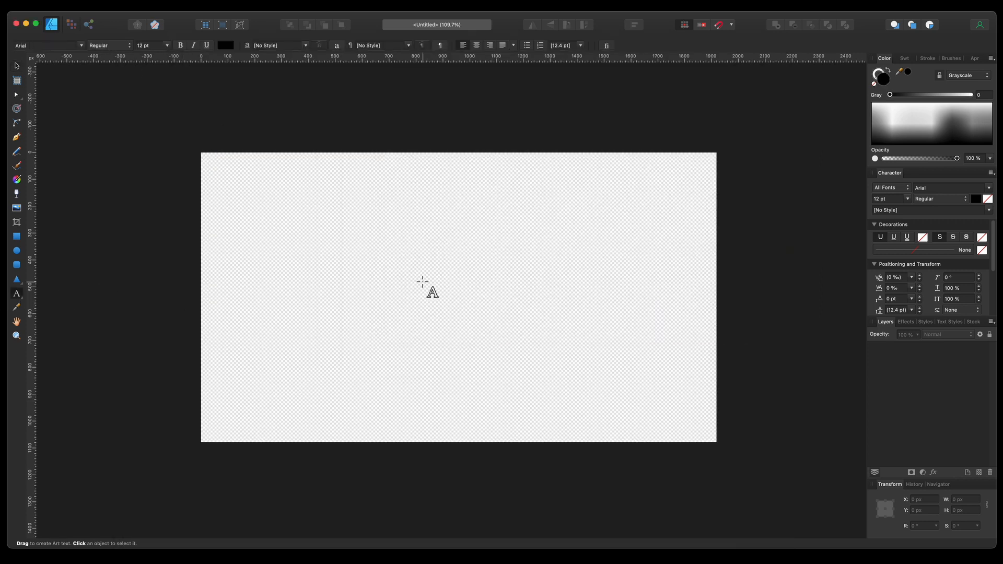
drag(275, 233, 384, 316)
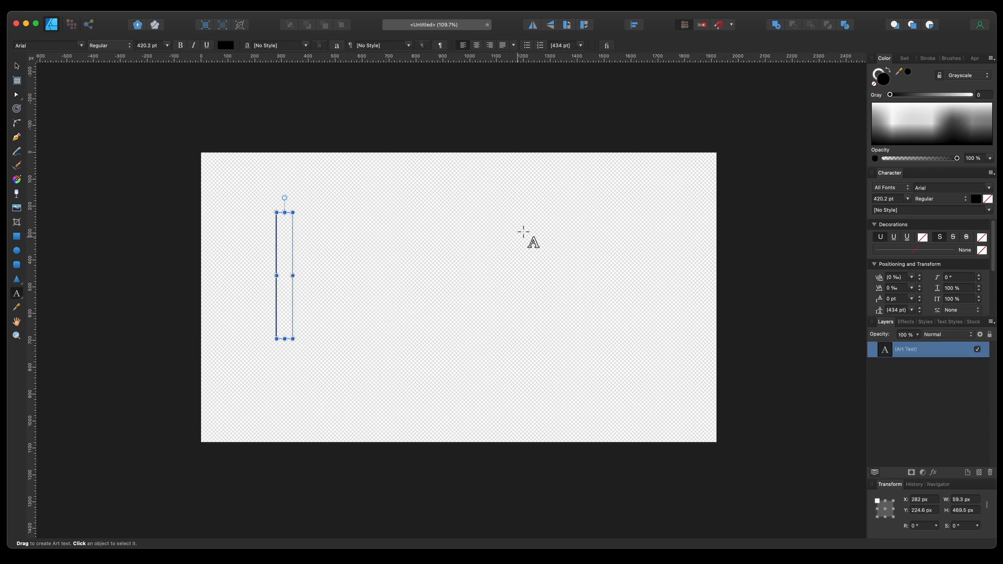
text(VSL)
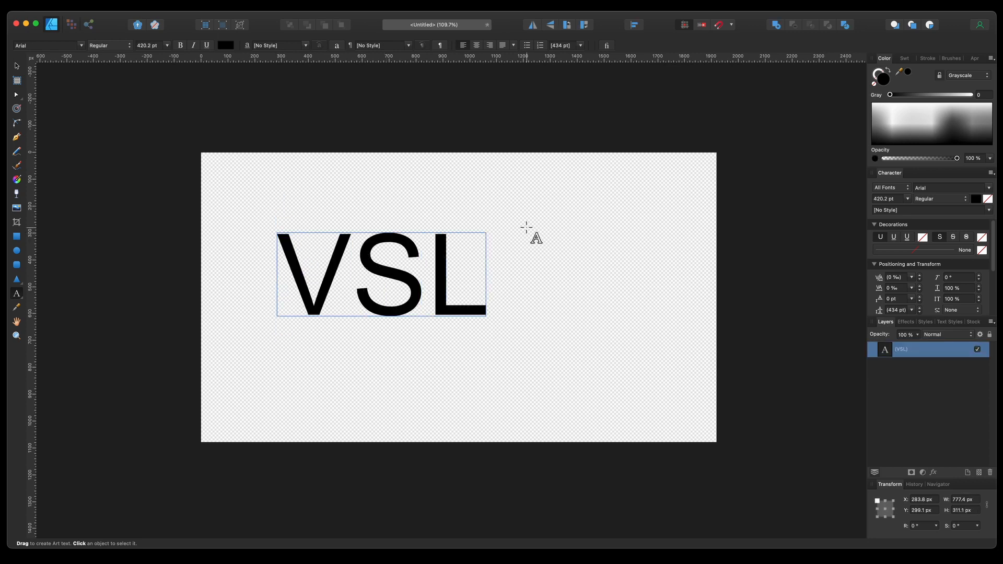
key(super+a)
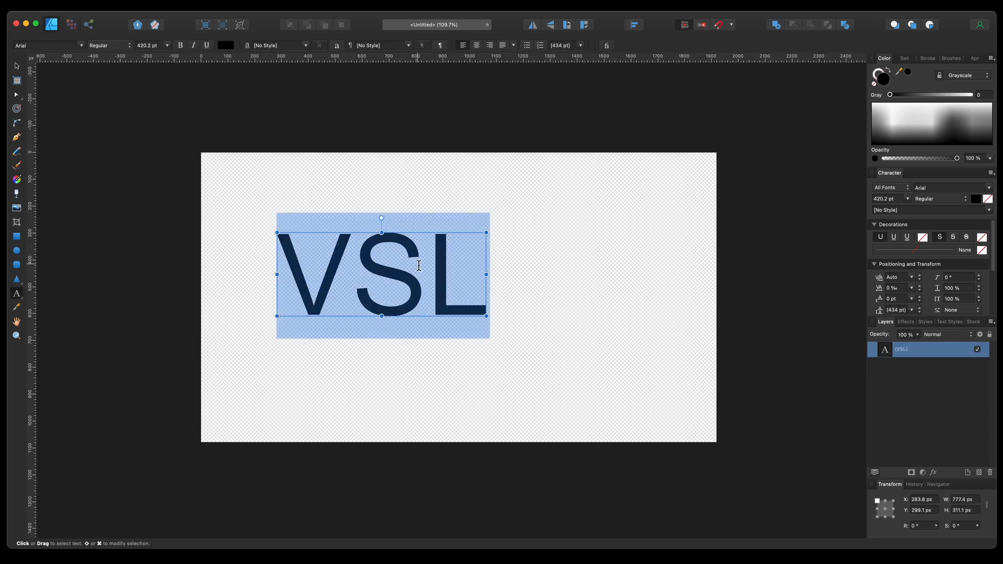
click(978, 190)
scroll(846, 309, down, 4)
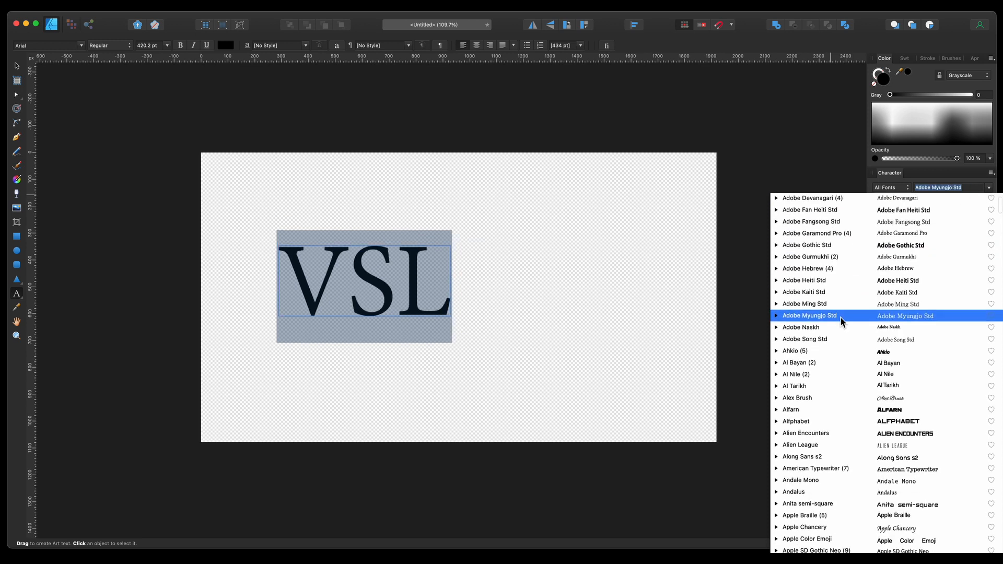
scroll(841, 321, down, 15)
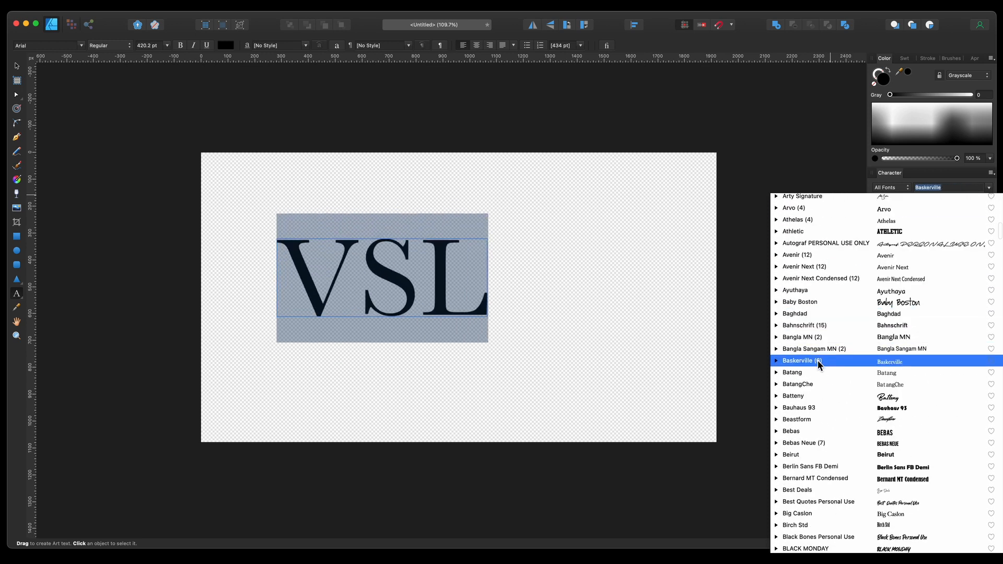
click(823, 442)
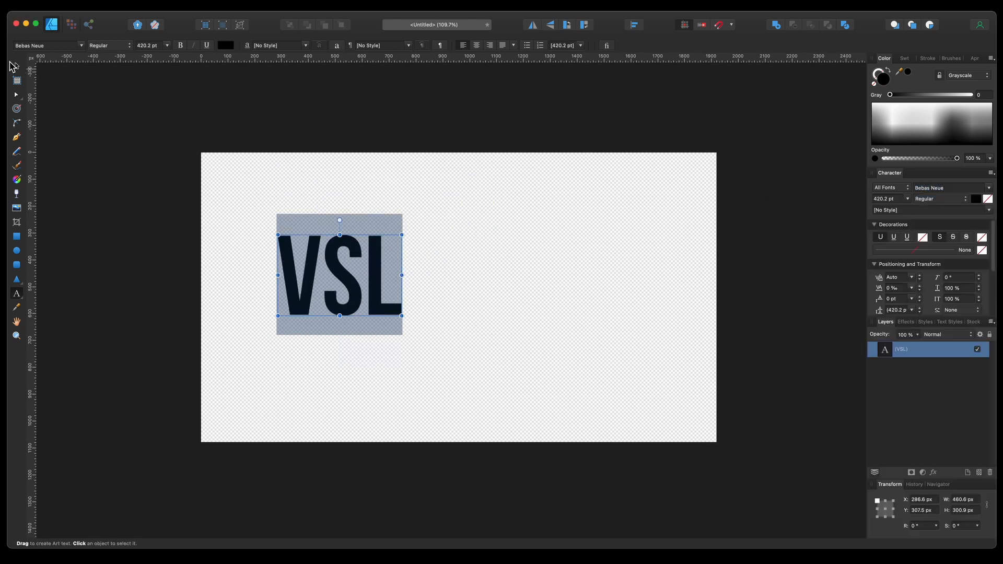
Step: Scale the VSL text up to about 759 pt and reposition it on the canvas
click(16, 66)
drag(392, 292, 574, 334)
drag(516, 322, 514, 313)
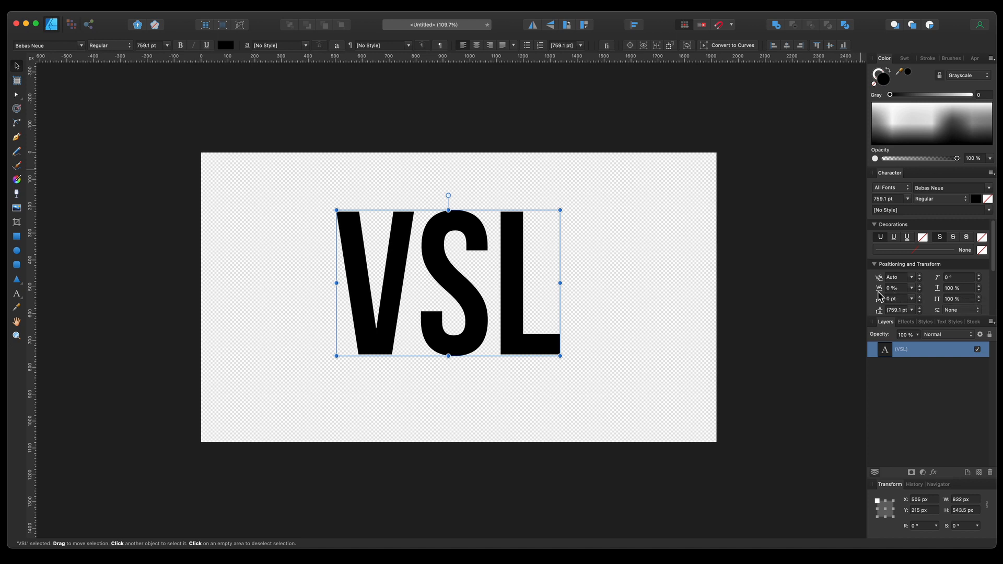
Step: Widen the VSL letter spacing to about 185‰ and recentre the text on the canvas
drag(880, 291, 995, 290)
drag(884, 291, 982, 294)
drag(880, 297, 995, 302)
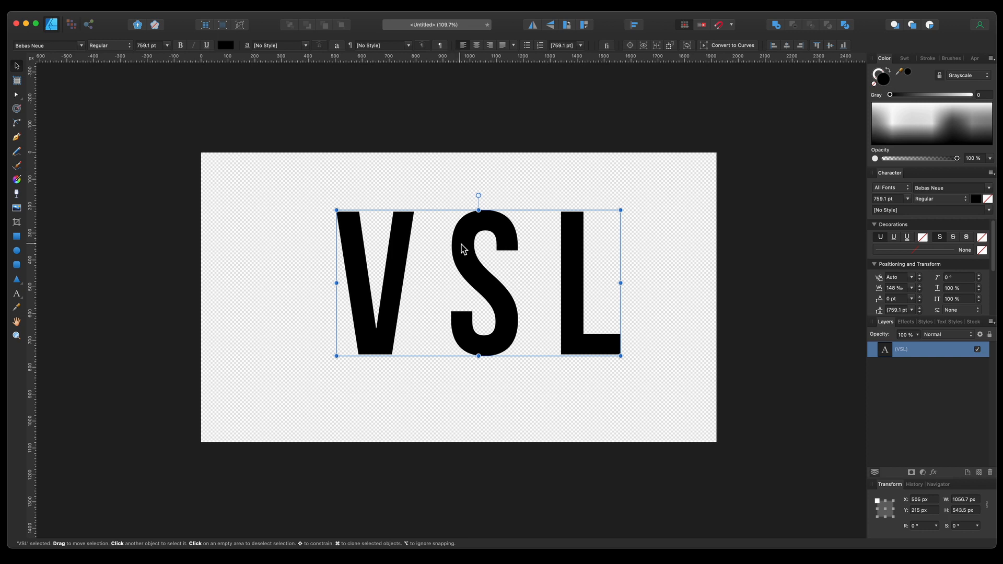
drag(461, 247, 435, 247)
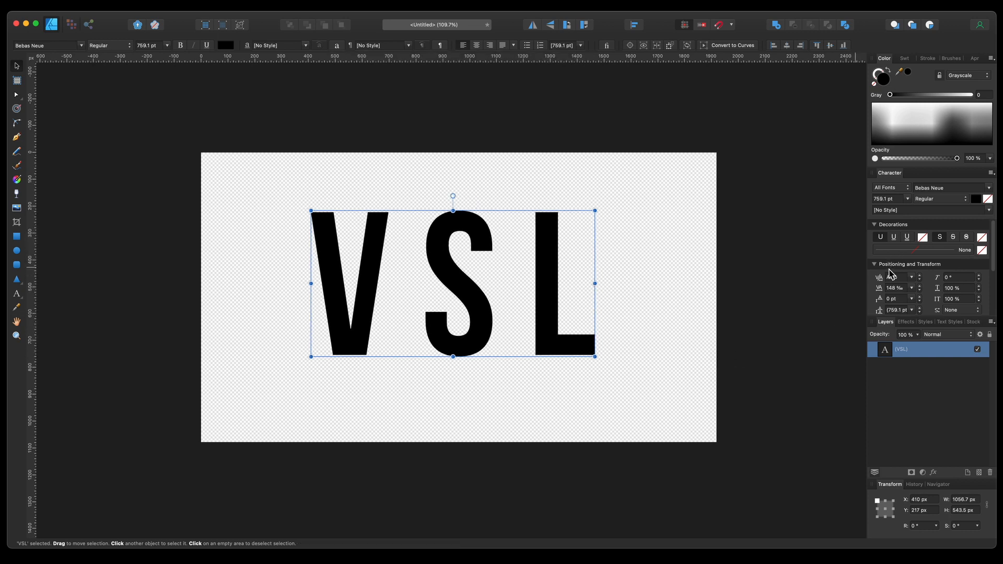
drag(882, 294, 958, 298)
drag(570, 309, 571, 300)
mouse_move(881, 294)
mouse_down()
mouse_move(921, 296)
mouse_move(865, 291)
mouse_up()
drag(454, 268, 451, 261)
Step: Add a second art text line reading LIKE A PRO below the VSL title
click(17, 294)
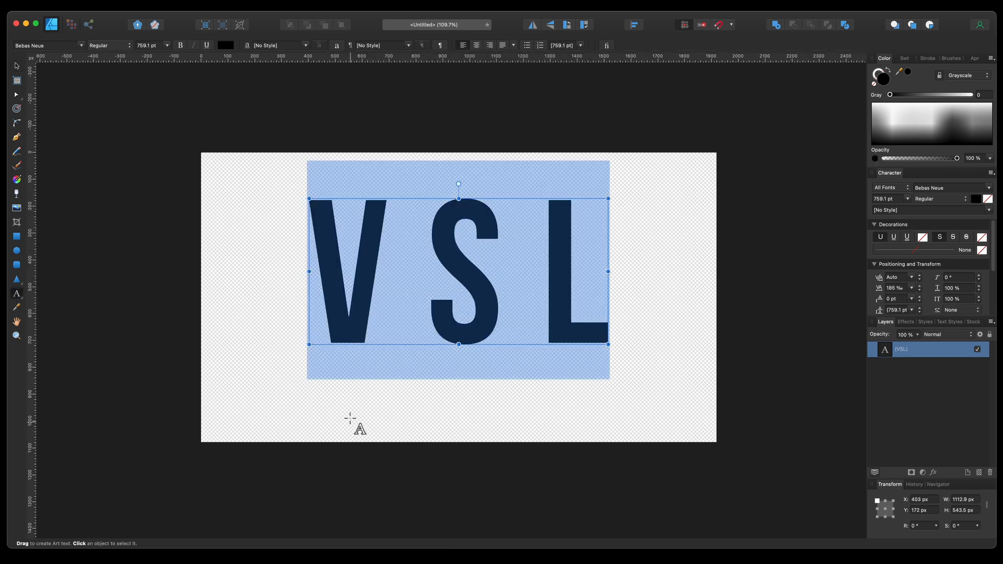
drag(298, 389, 377, 415)
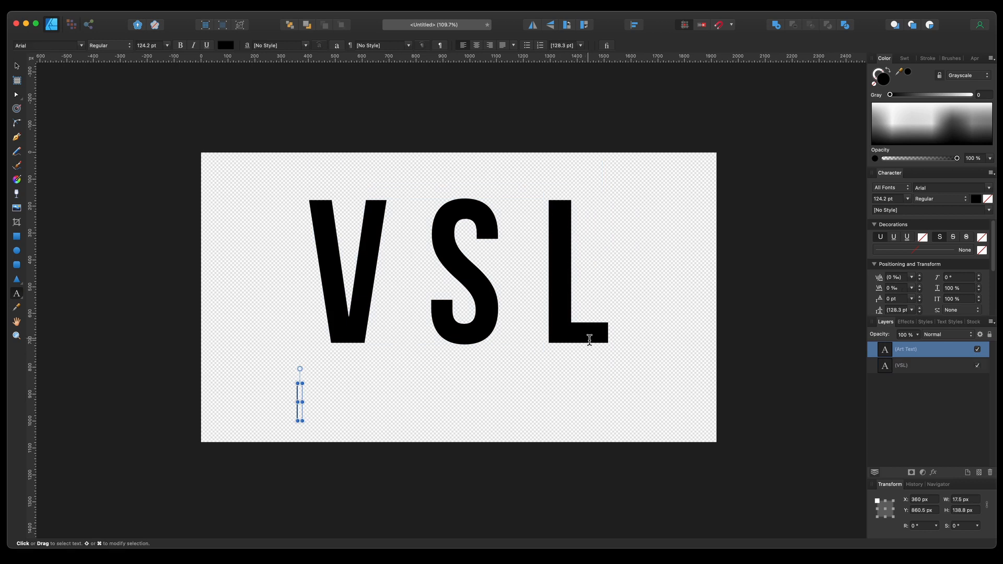
text(LIKE A PRO)
click(436, 405)
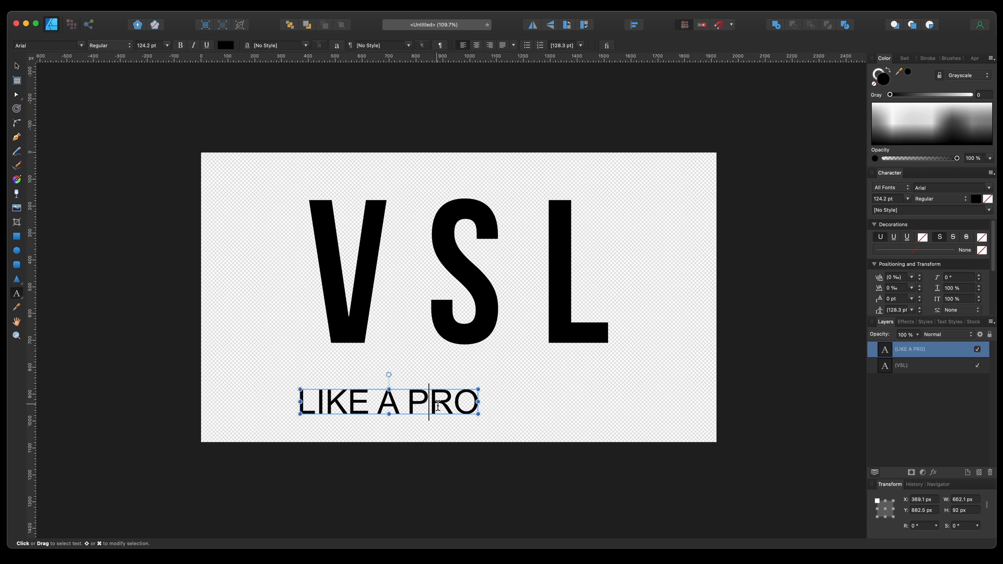
Step: Set the LIKE A PRO text's font to Bebas Neue in the Book weight
triple_click(437, 405)
click(979, 188)
scroll(841, 363, down, 5)
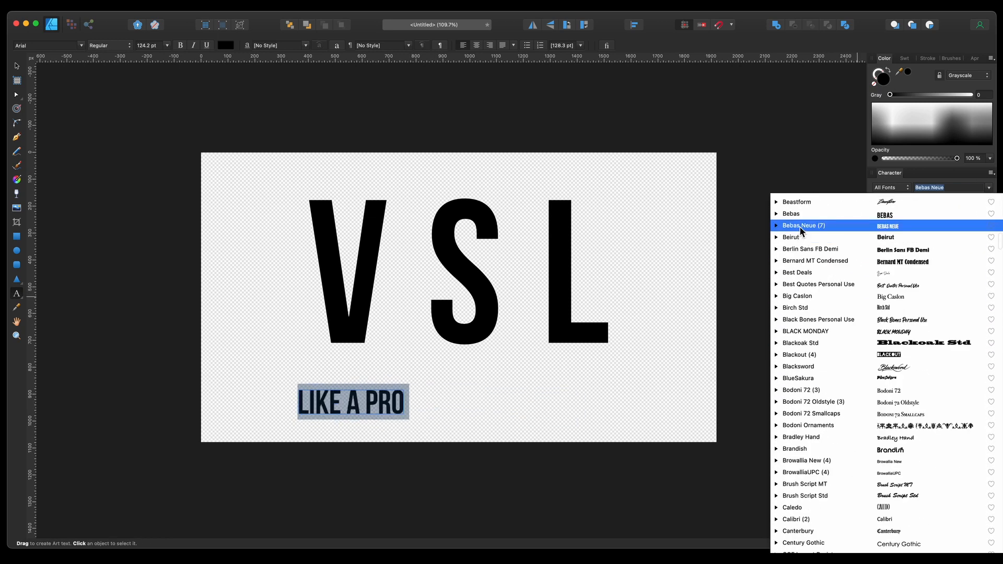
click(841, 356)
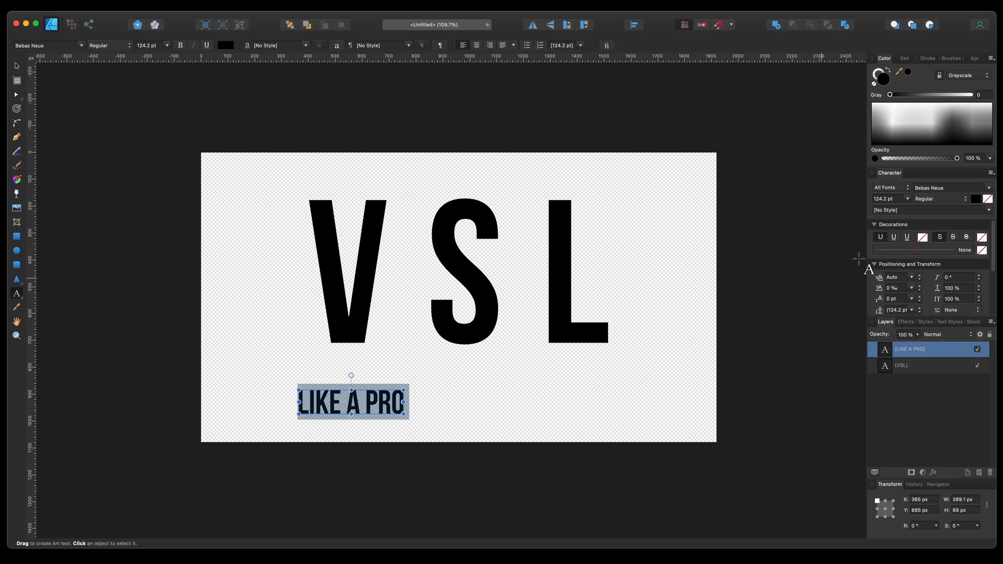
click(962, 209)
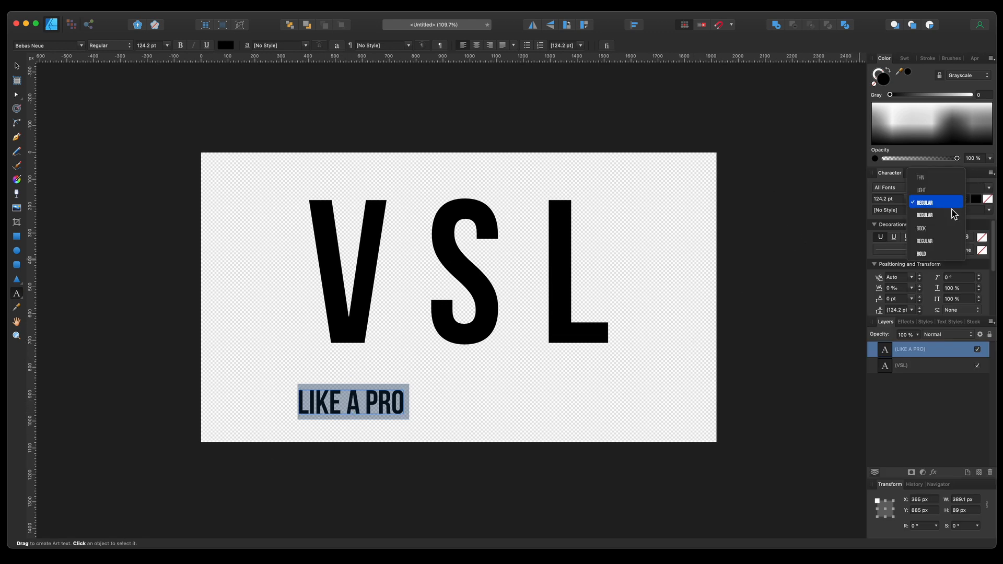
click(950, 229)
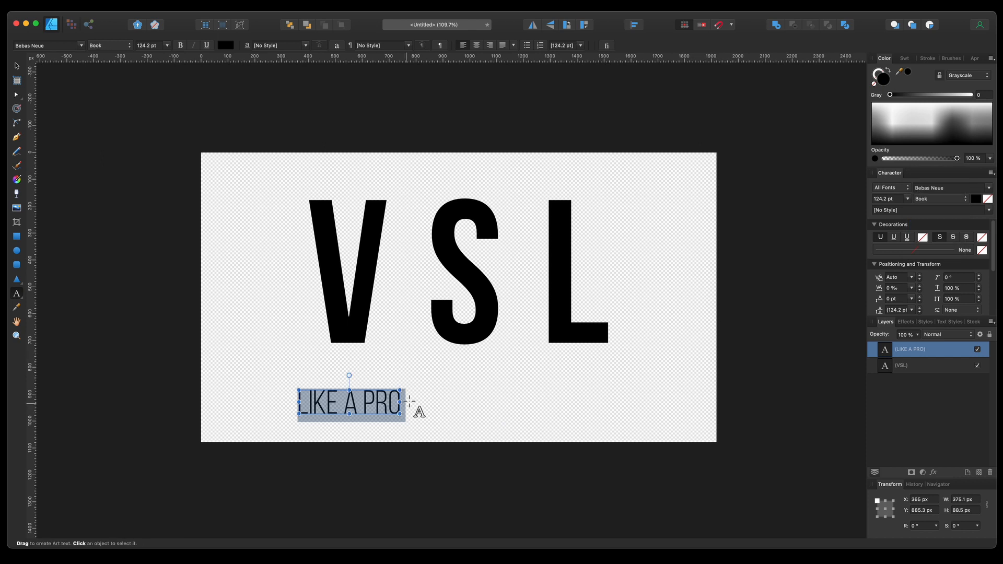
Step: Scale the LIKE A PRO text up to about 147 pt and move it just under the VSL title
click(417, 394)
click(16, 67)
drag(360, 410, 519, 394)
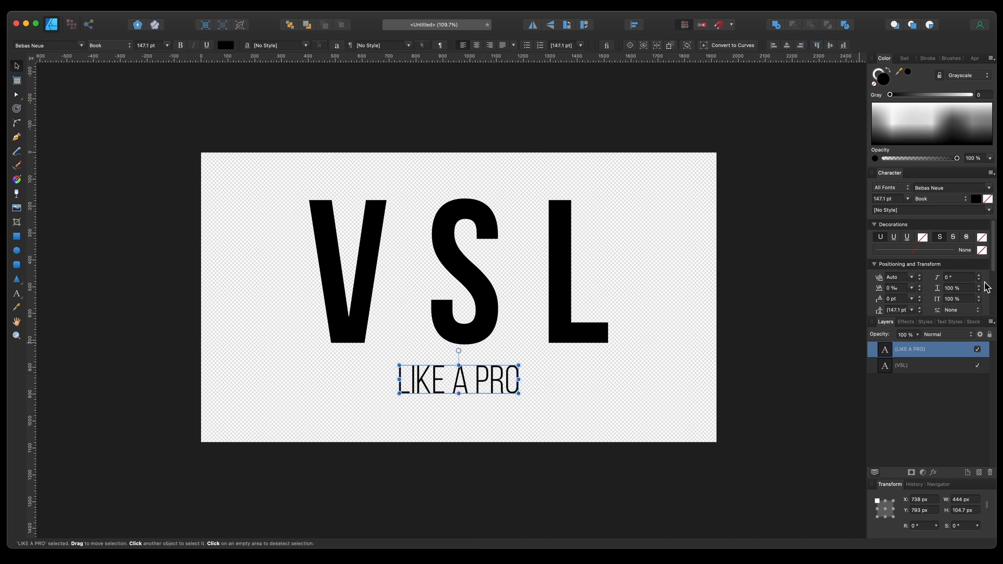
Step: Set the LIKE A PRO letter spacing to 400‰ and shift the line left under the title
drag(879, 294, 900, 294)
click(891, 291)
text(400)
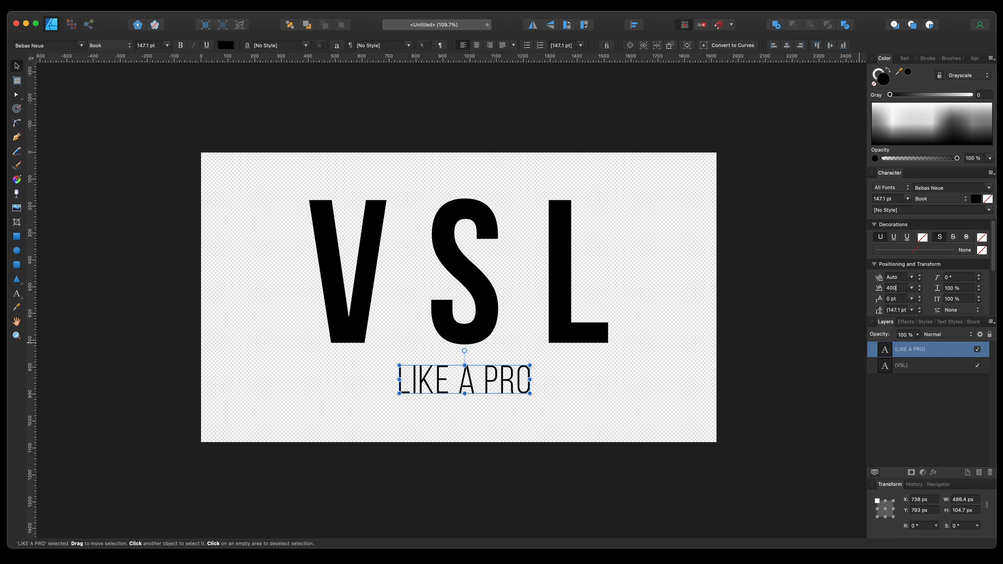
key(Return)
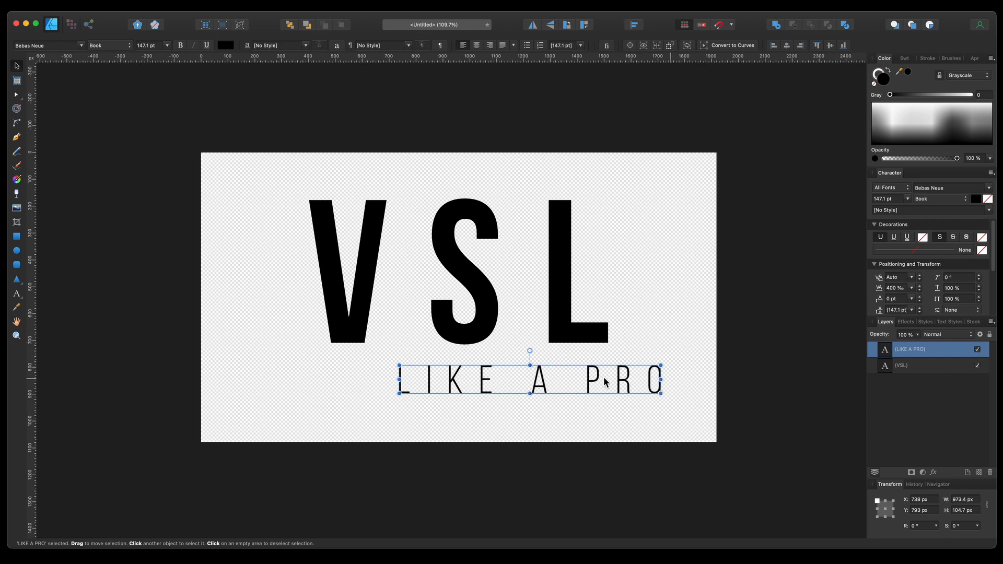
drag(546, 386, 479, 378)
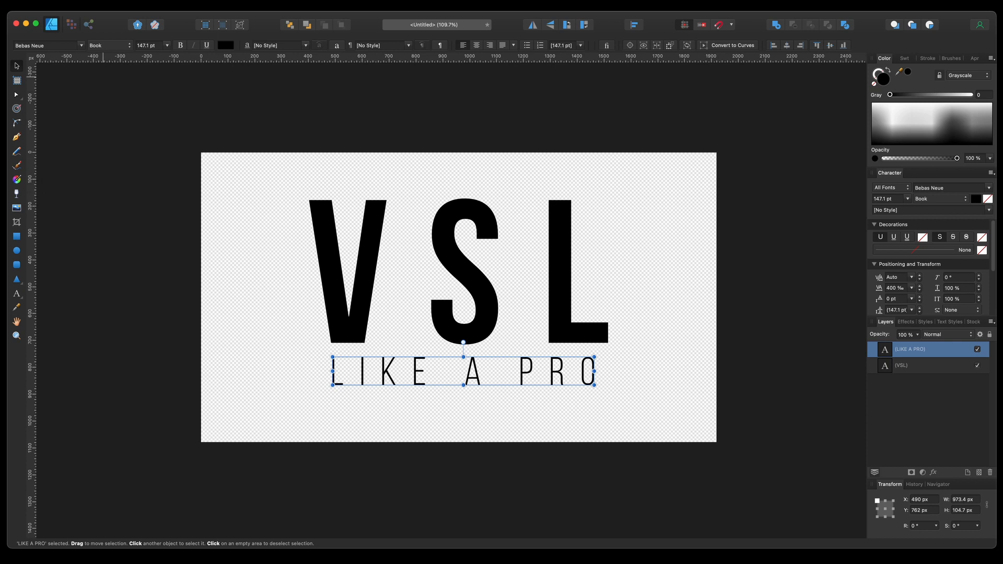
Step: Add two vertical guides aligned with the left and right edges of the VSL title
click(238, 5)
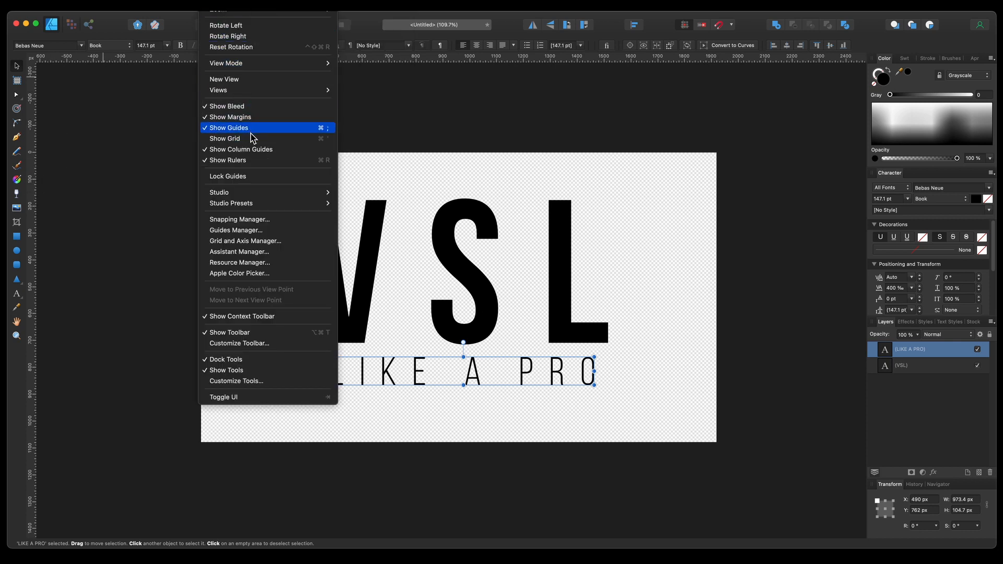
click(67, 242)
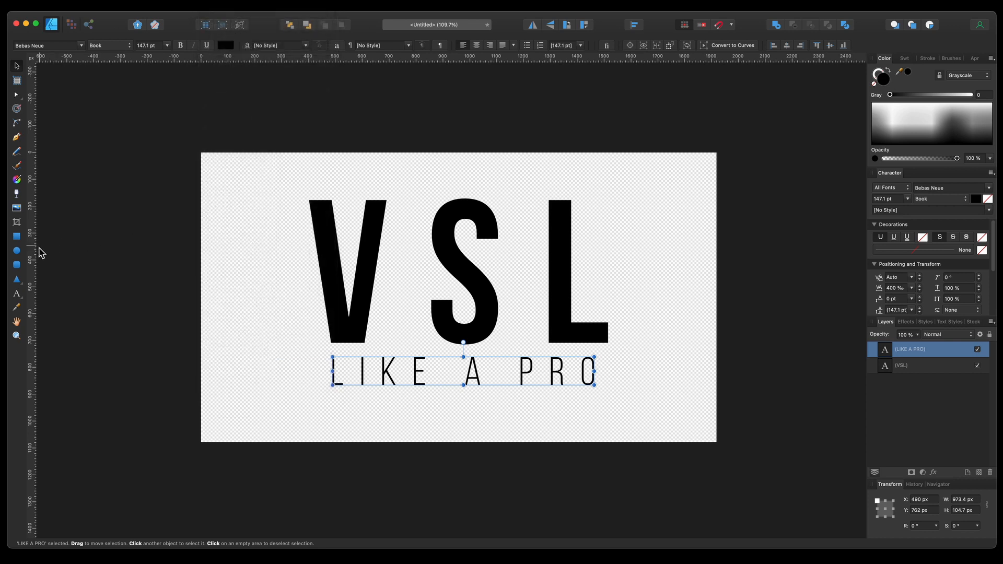
drag(30, 261, 309, 242)
drag(33, 256, 608, 254)
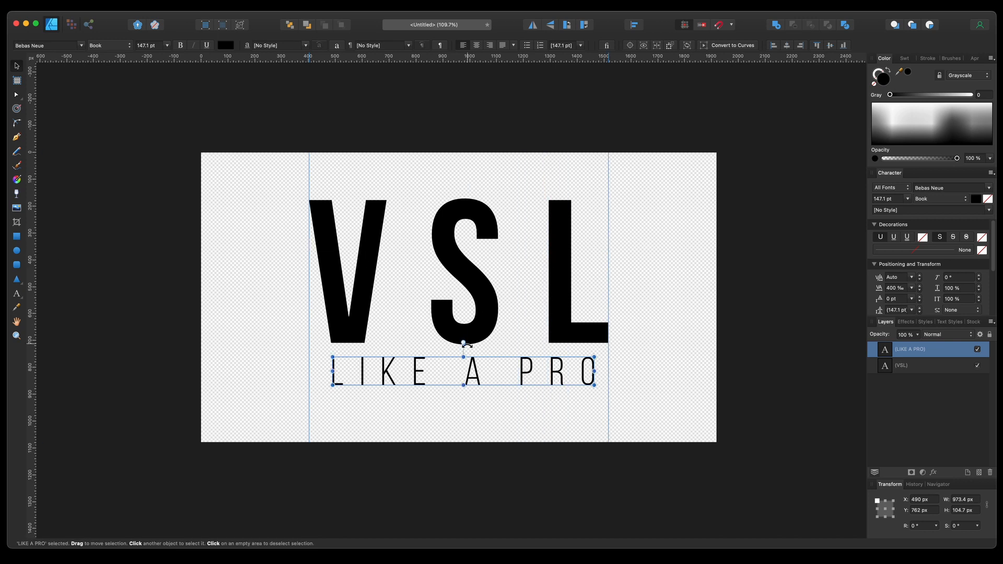
Step: Align LIKE A PRO to the left guide, widen its letter spacing to 500‰ and stretch it to the right guide
drag(472, 376, 450, 370)
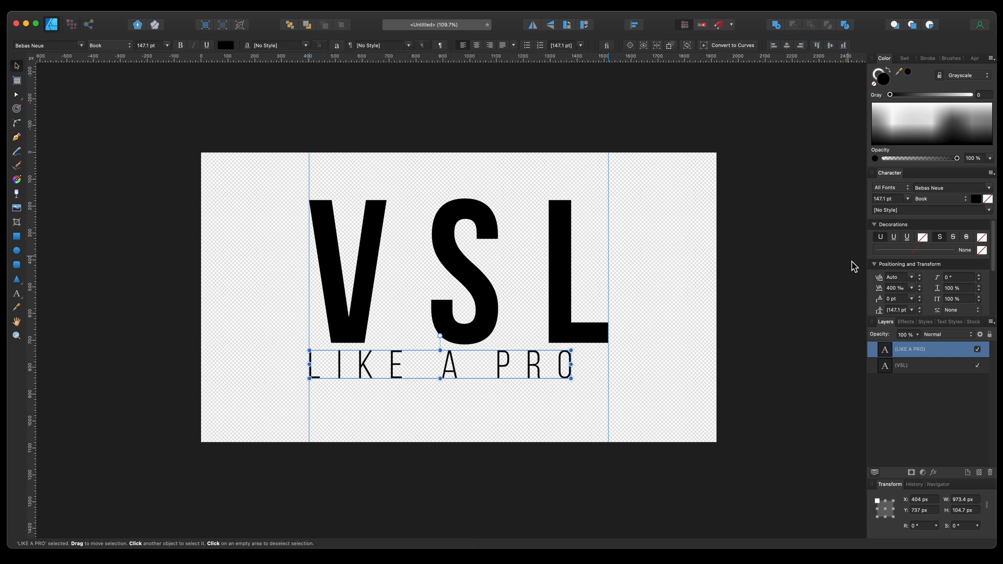
text(500)
key(Return)
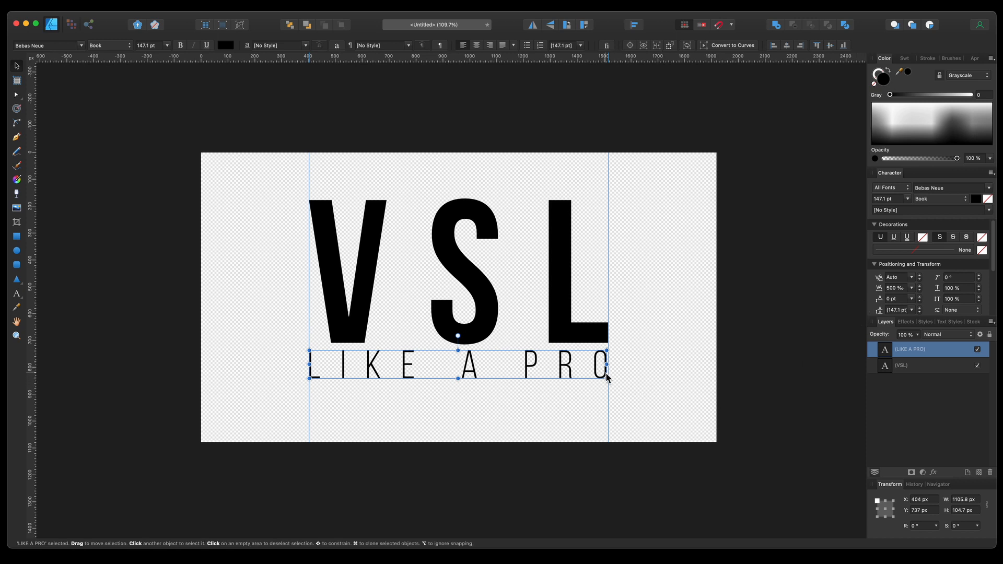
drag(608, 378, 609, 379)
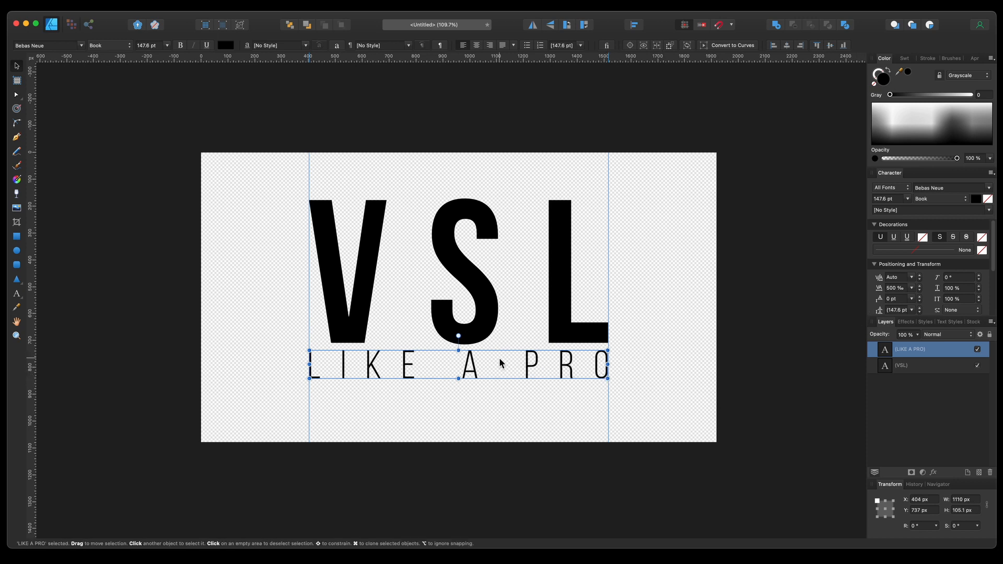
click(662, 341)
Step: Remove both vertical guides from the canvas
drag(407, 370, 409, 371)
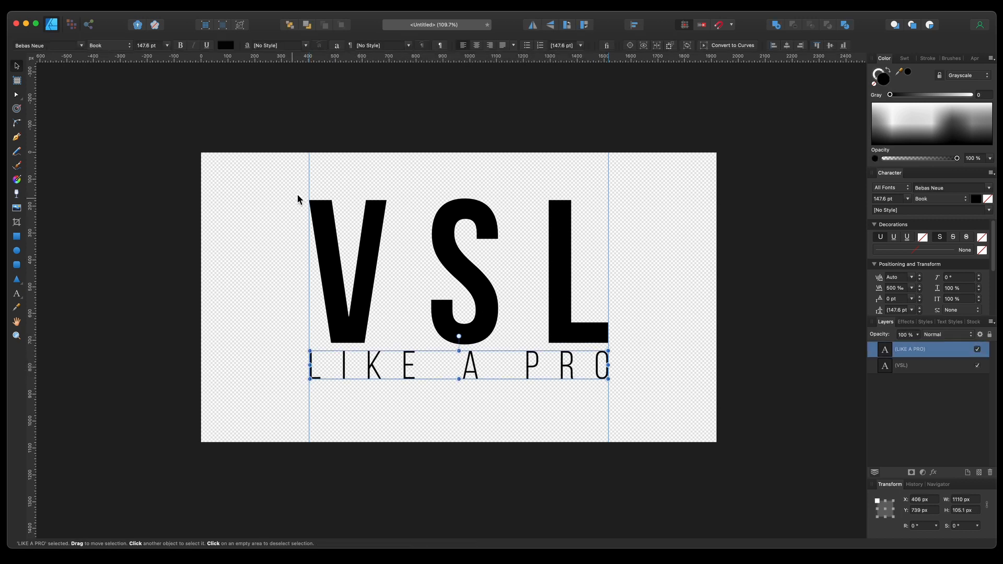
drag(312, 186, 3, 190)
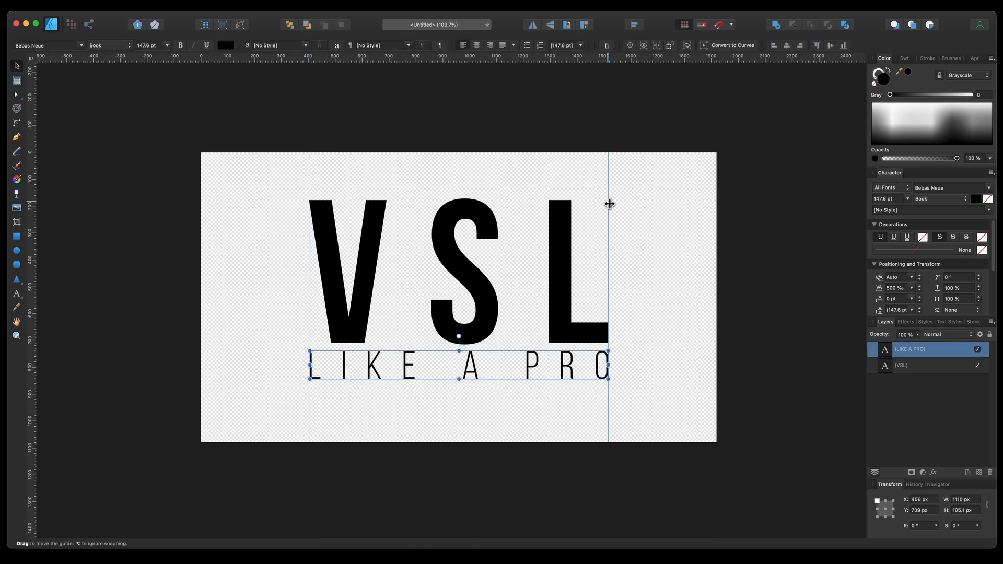
drag(609, 204, 88, 225)
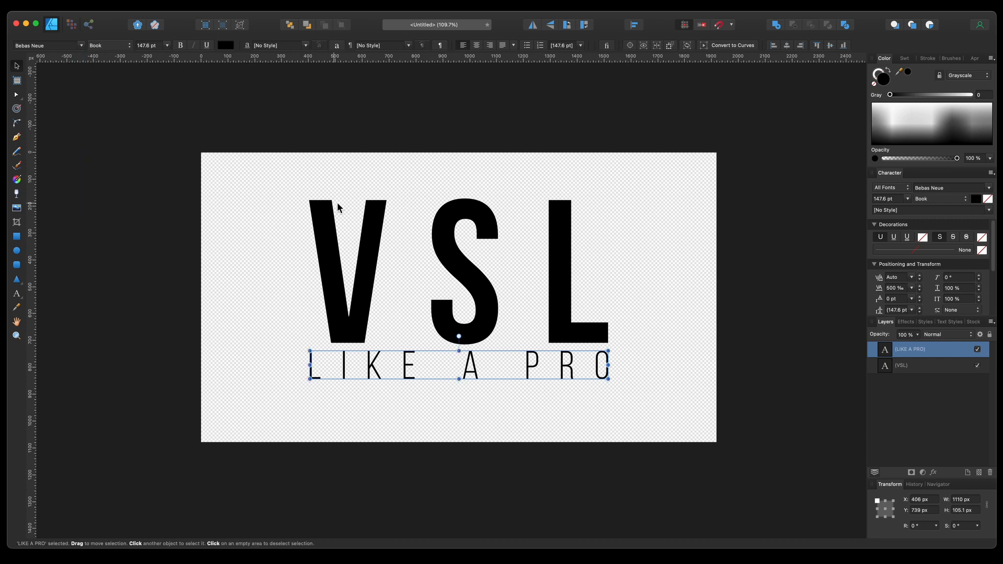
Step: Change the VSL title's fill colour to white
click(650, 248)
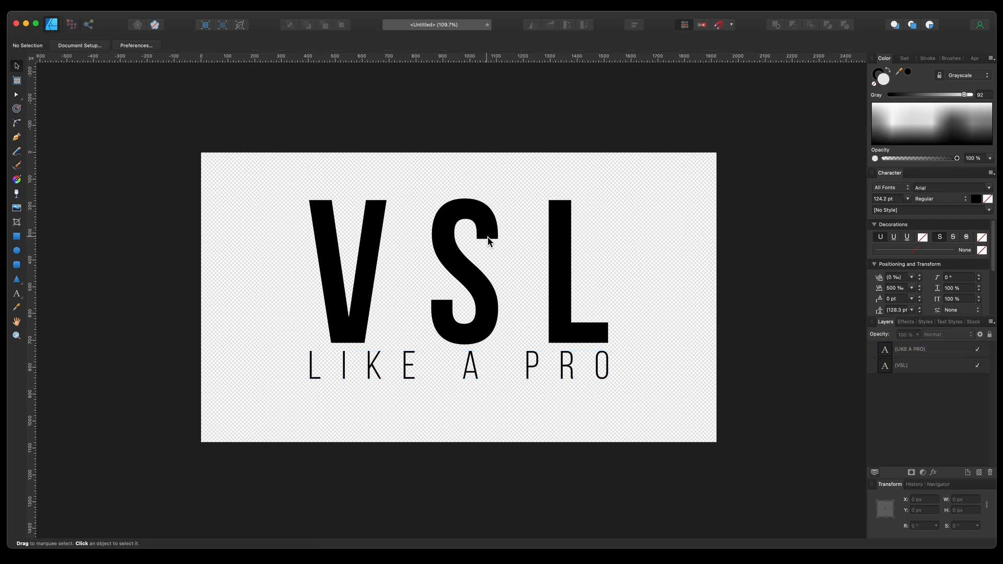
click(363, 251)
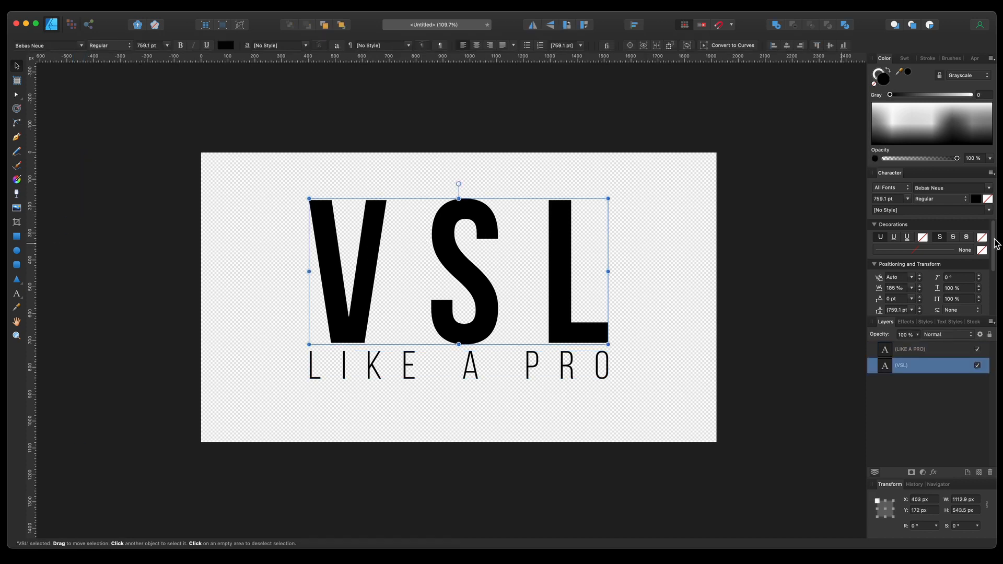
click(976, 200)
drag(937, 272, 908, 324)
Step: Change the LIKE A PRO text's fill colour to white
click(603, 365)
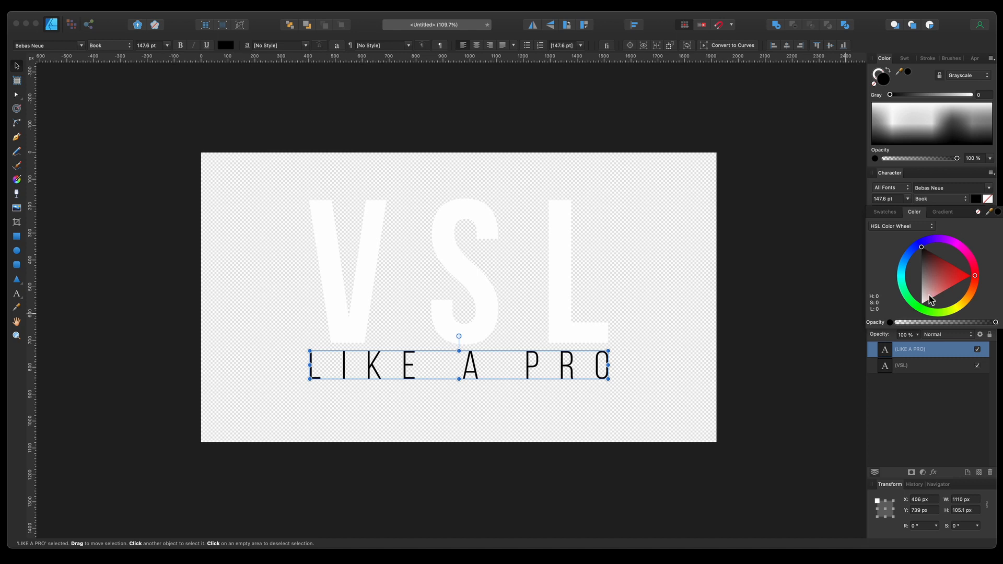
click(929, 303)
click(803, 367)
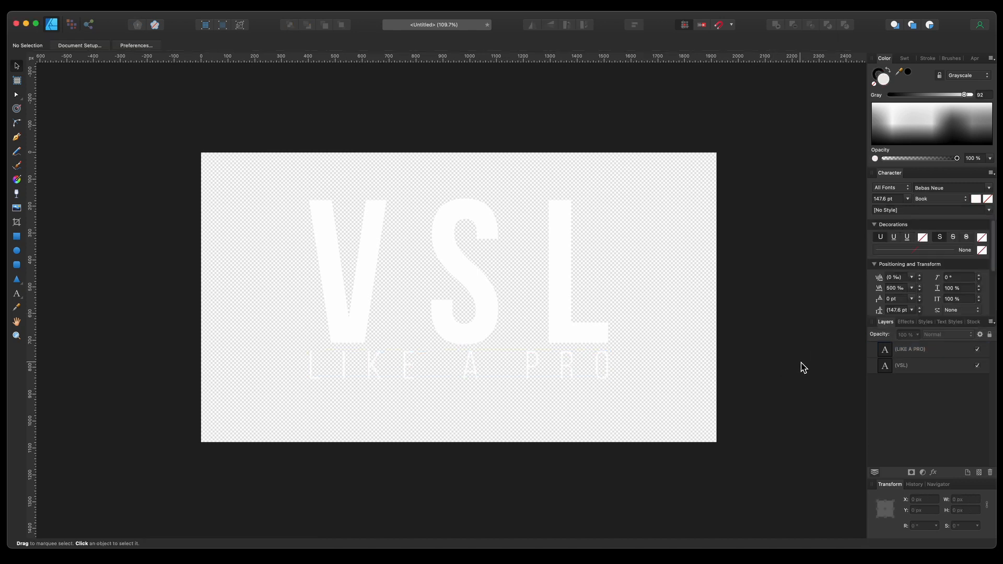
Step: Group the VSL and LIKE A PRO text layers together and nudge the group slightly down
click(532, 327)
shift+click(564, 363)
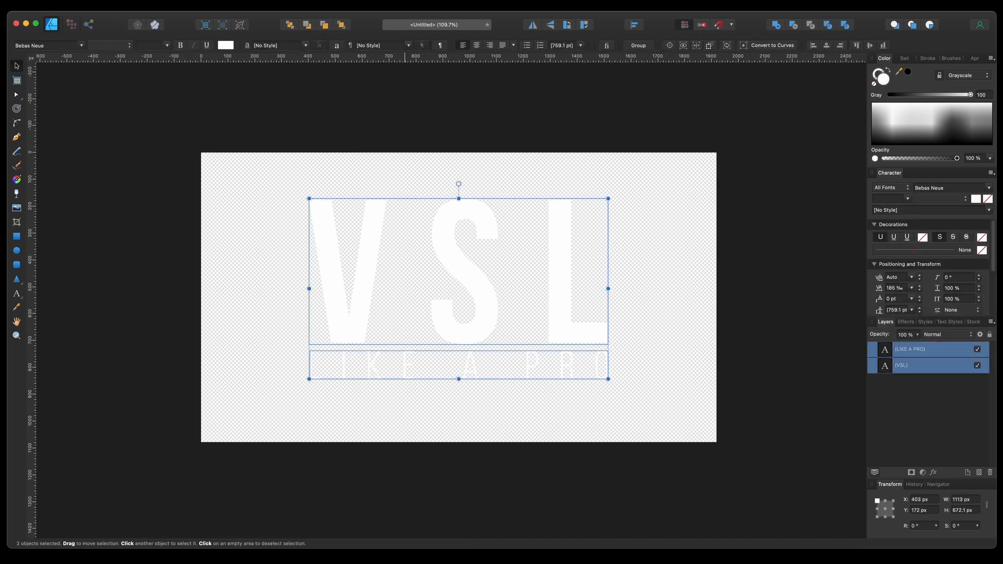
click(210, 1)
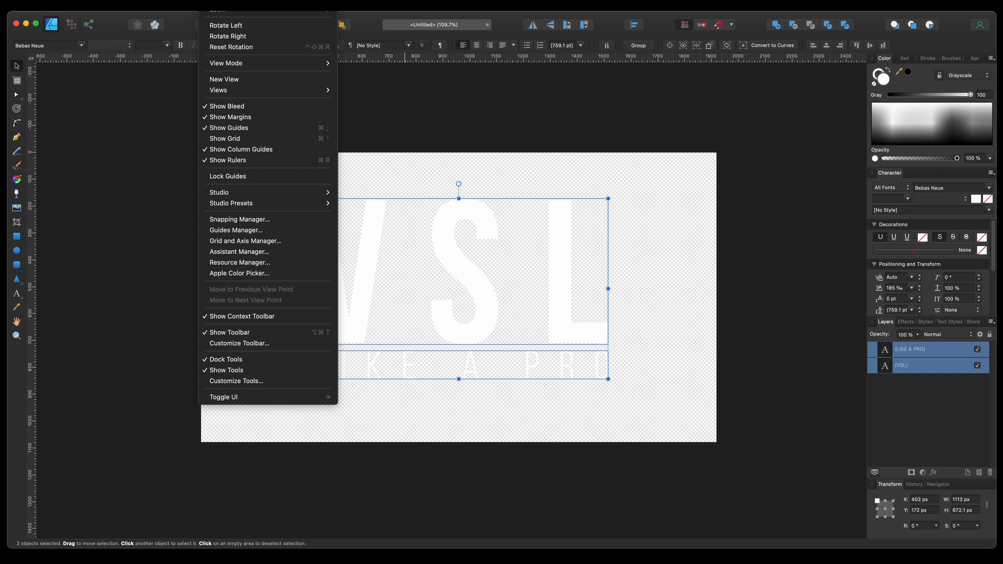
mouse_move(273, 2)
text(group)
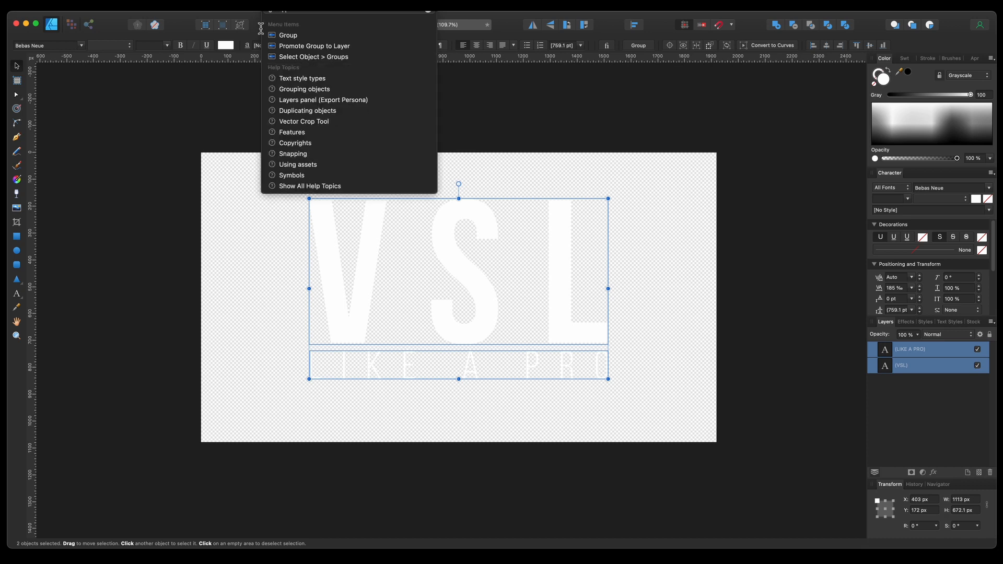
mouse_move(291, 39)
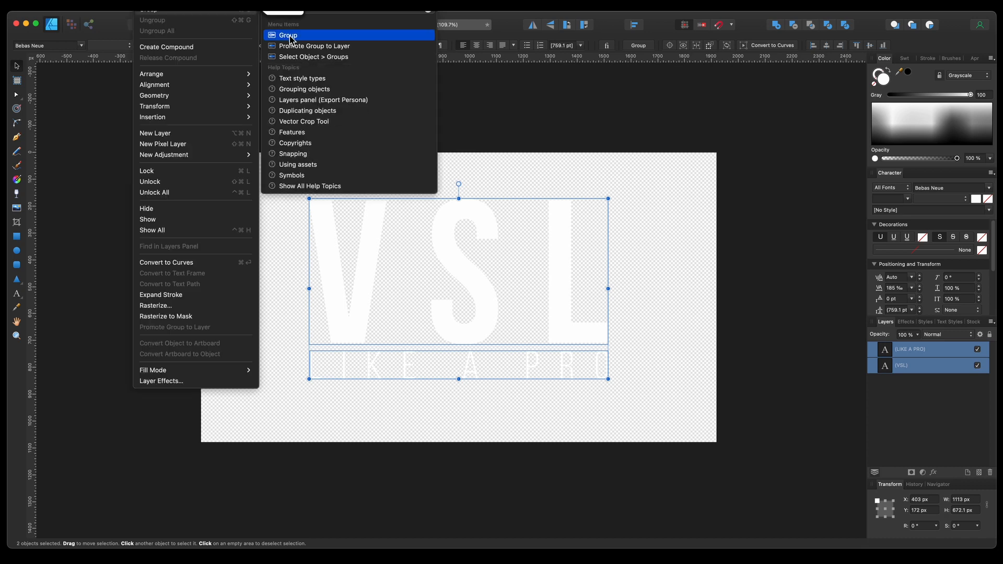
click(182, 10)
mouse_move(472, 268)
mouse_down()
mouse_move(458, 296)
mouse_move(510, 277)
mouse_move(466, 264)
mouse_move(470, 277)
mouse_up()
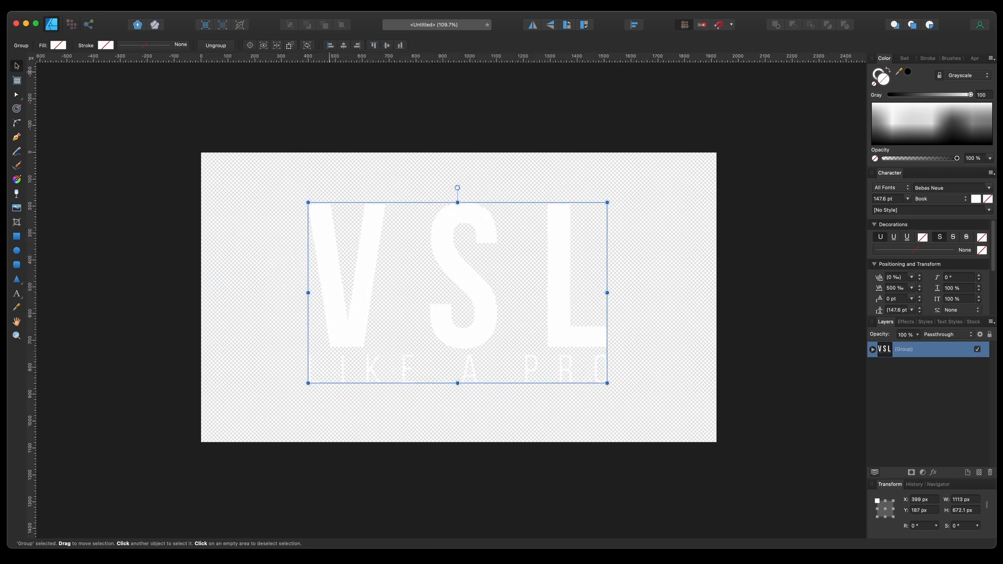
Step: Open the photo IMG_1686.jpg from the Pictures folder
click(93, 3)
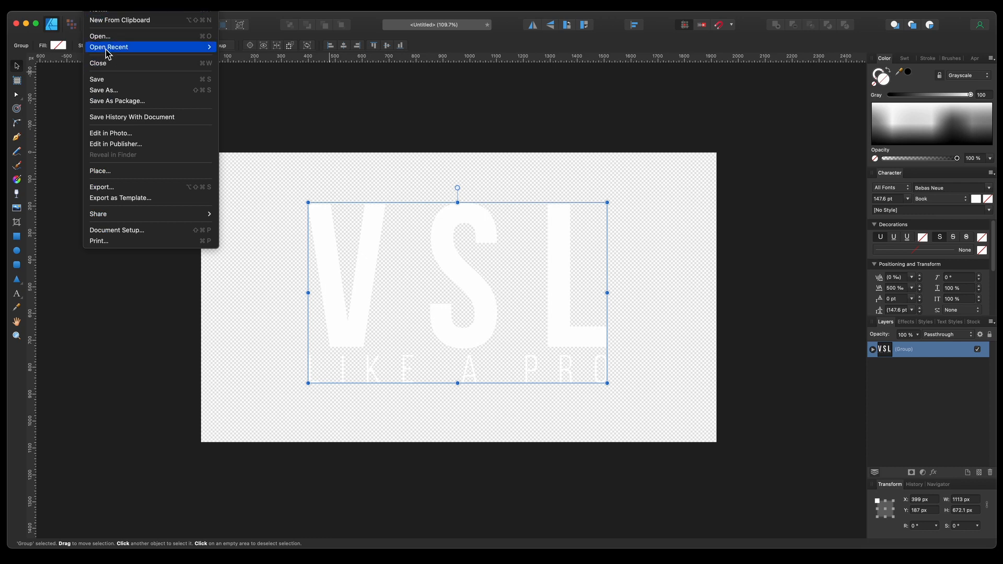
click(235, 59)
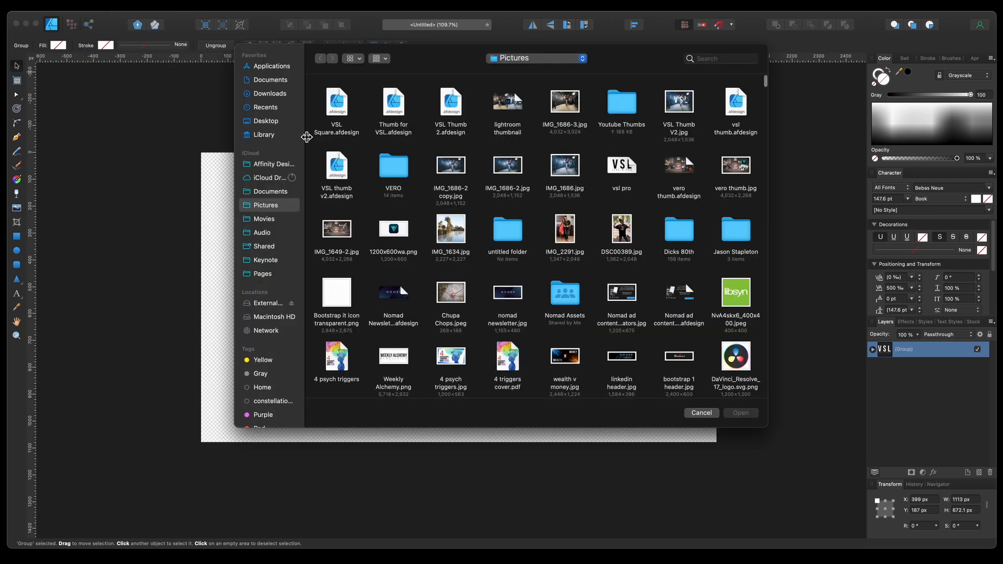
click(266, 122)
double_click(345, 108)
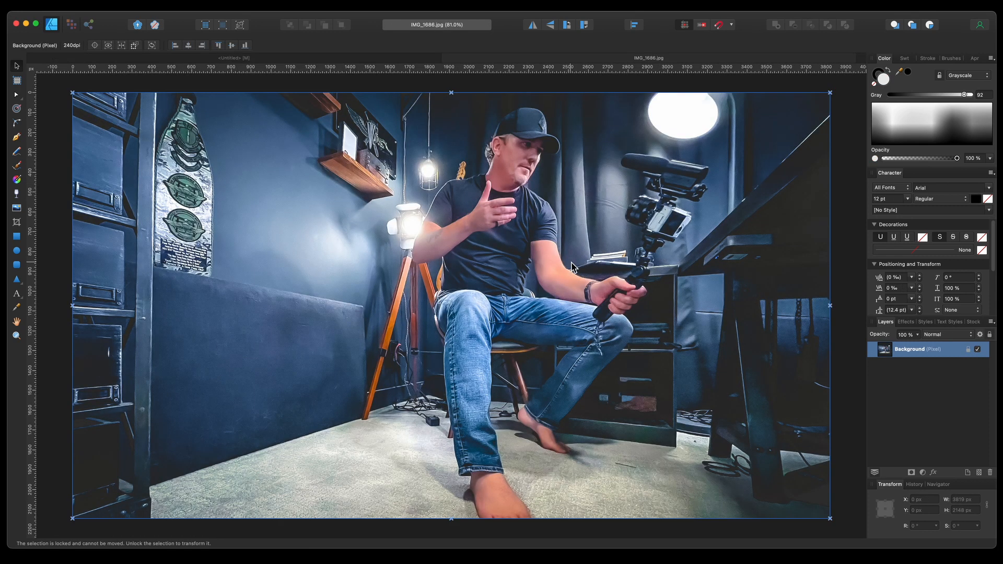
Step: Copy the text group from the untitled thumbnail document
scroll(555, 290, down, 5)
scroll(555, 300, right, 2)
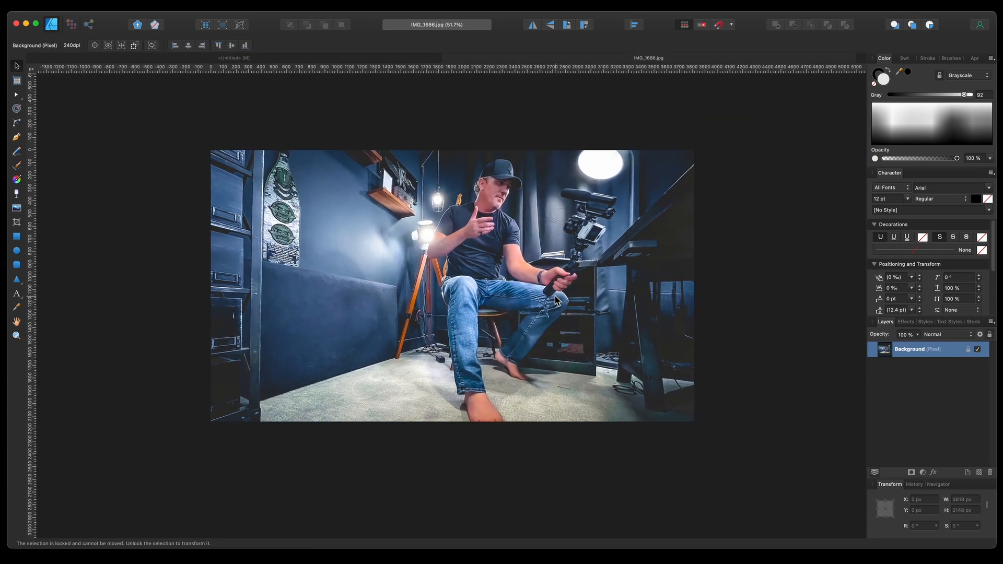
click(163, 137)
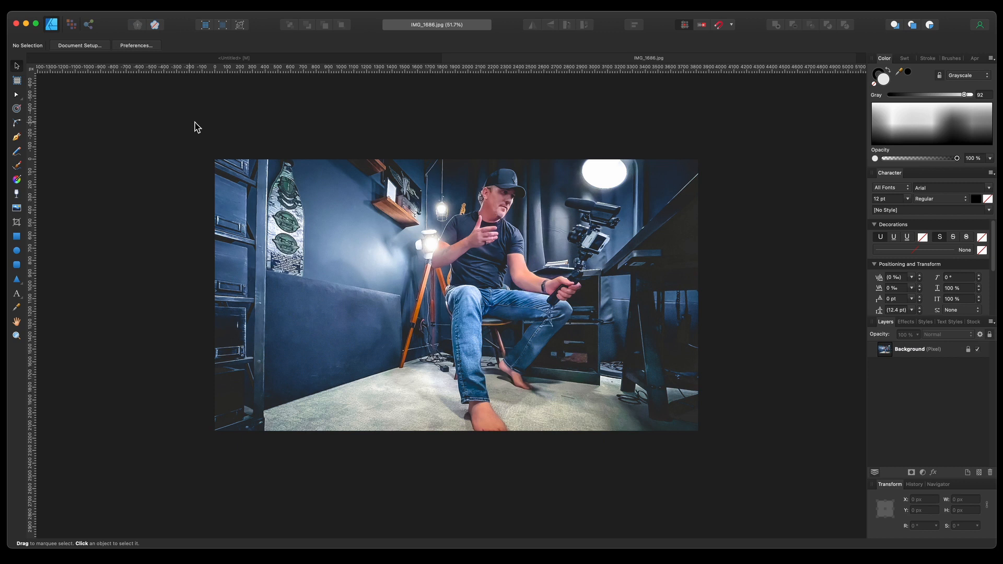
click(214, 58)
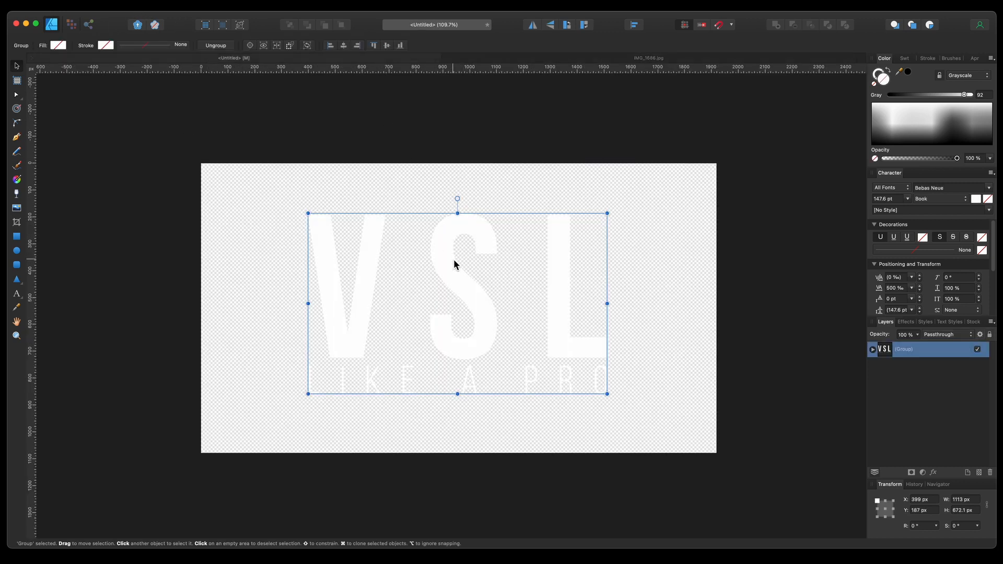
key(super+c)
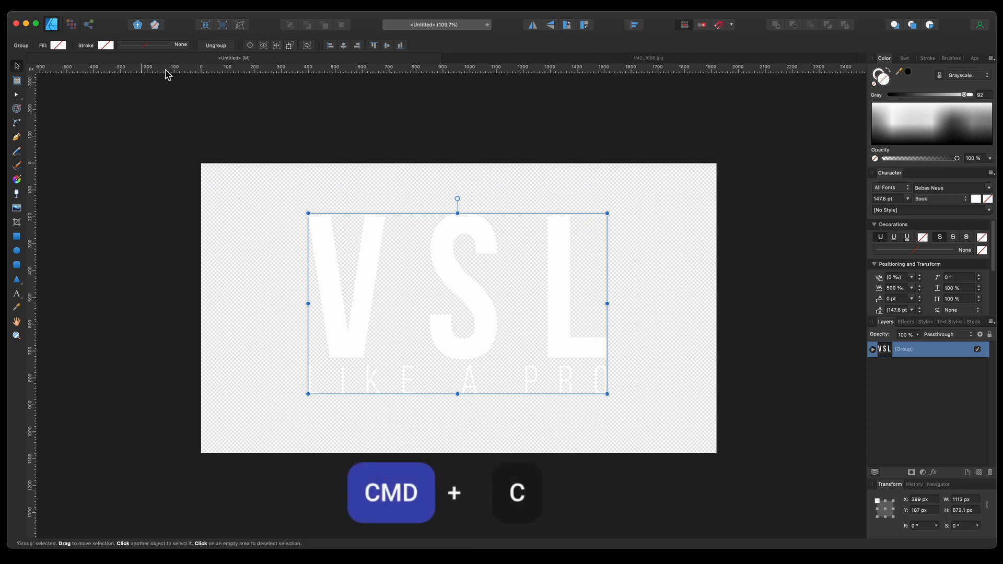
Step: Paste the text group onto the photo, scale it up to about 2069 px wide and centre it over the subject
click(481, 59)
key(super+v)
drag(356, 223, 446, 272)
drag(495, 312, 616, 385)
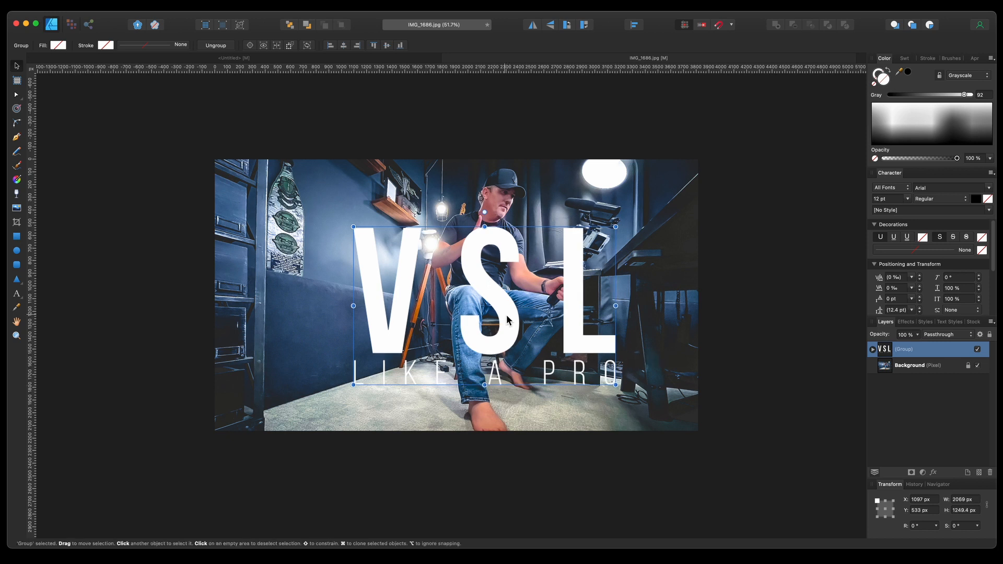
drag(508, 317, 492, 302)
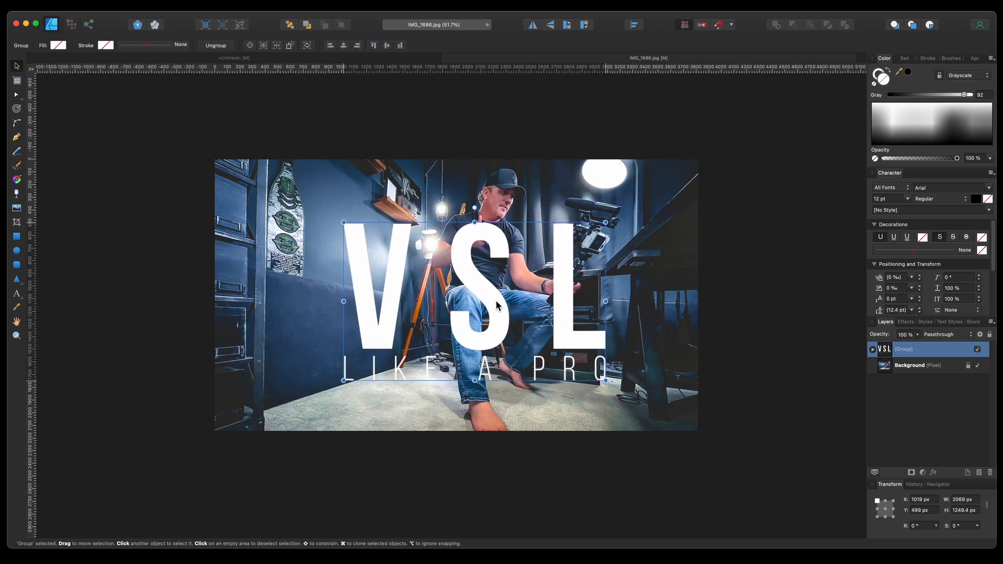
Step: Resize the text group to about 2224 px wide and reposition it over the subject
drag(605, 302, 625, 302)
drag(516, 310, 505, 310)
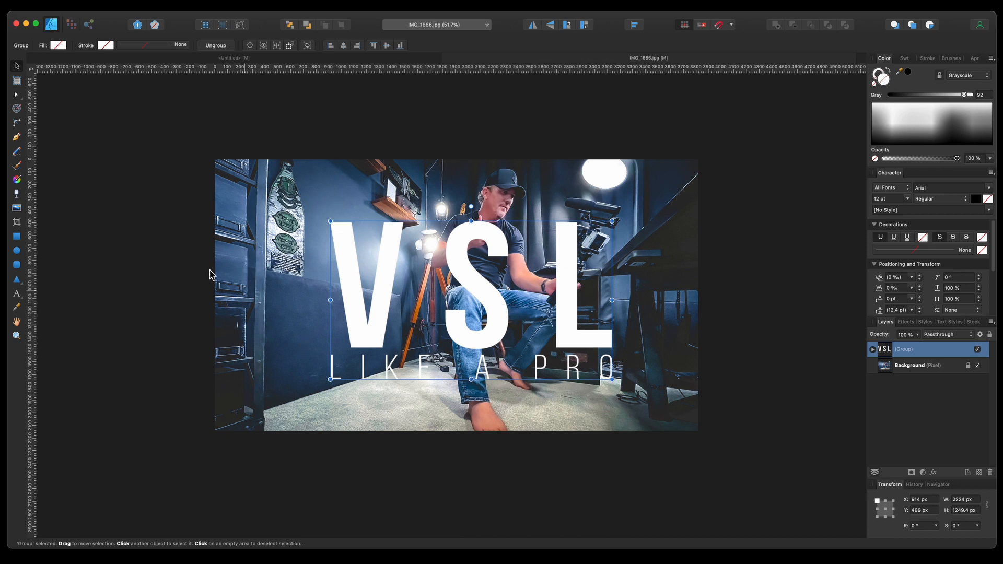
click(139, 241)
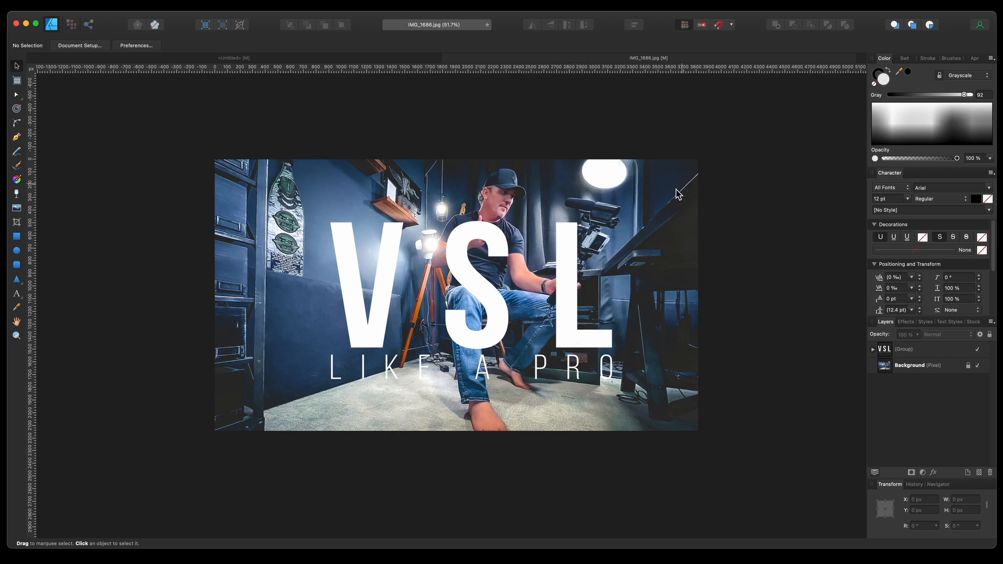
Step: Duplicate the Background photo layer and move the copy above the text group
click(925, 367)
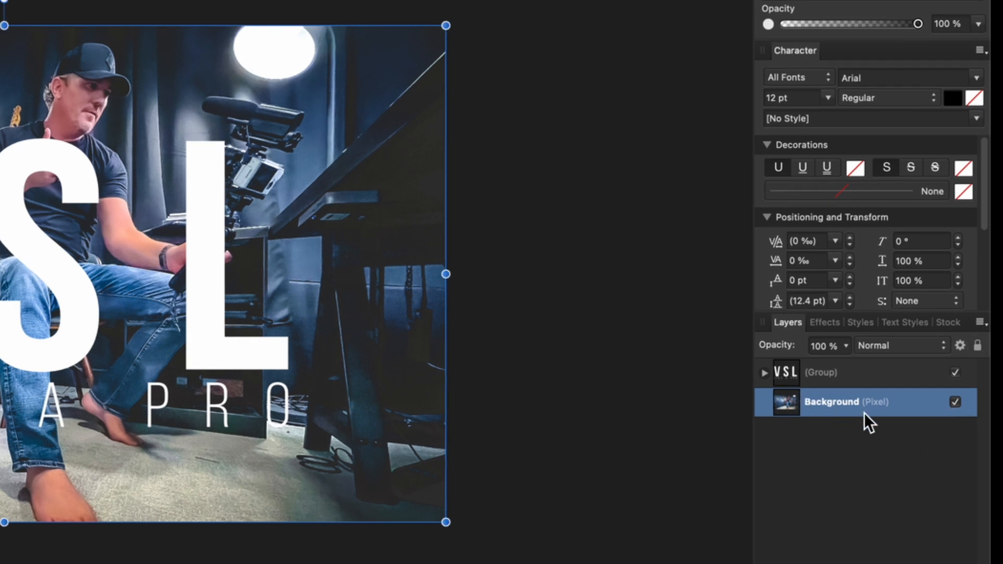
right_click(855, 408)
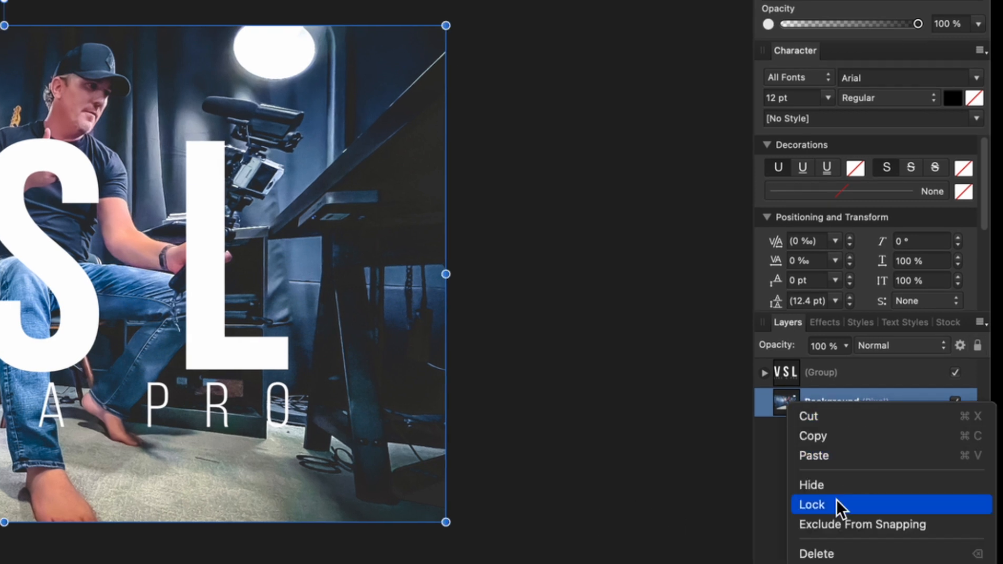
click(848, 563)
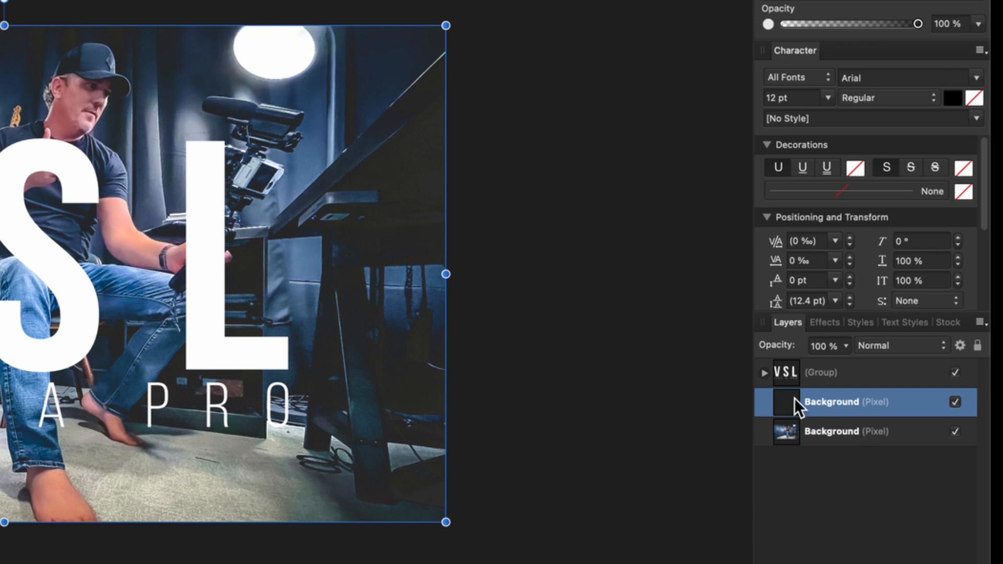
drag(910, 404, 901, 362)
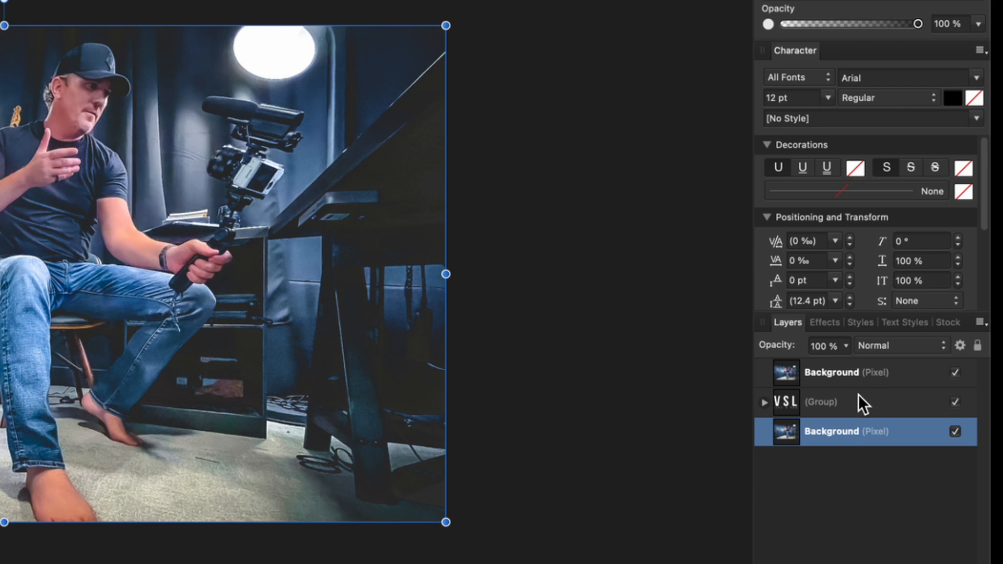
Step: Select the top photo copy, lower its opacity, and erase it around the subject so the text shows through
click(879, 402)
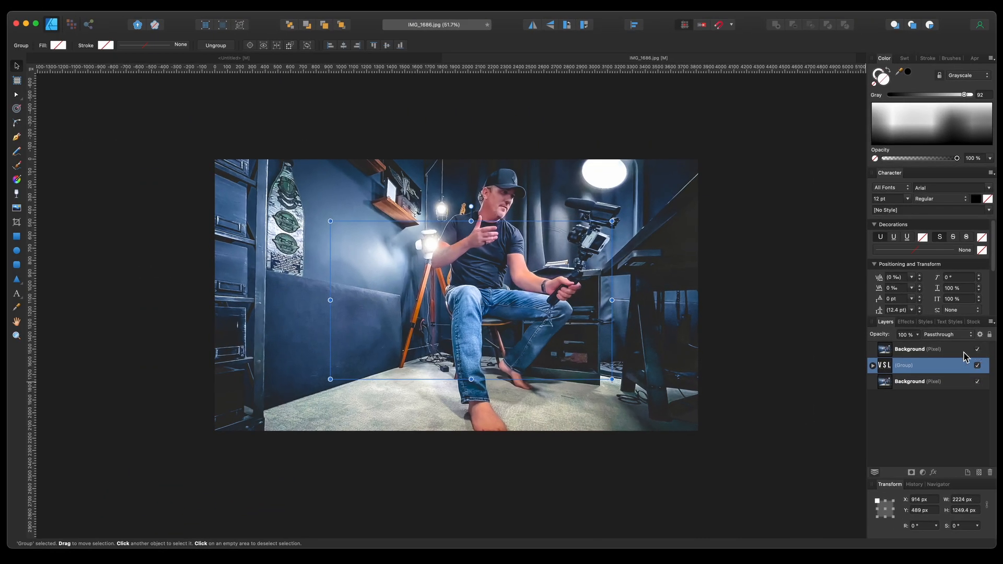
click(973, 353)
click(978, 350)
click(978, 350)
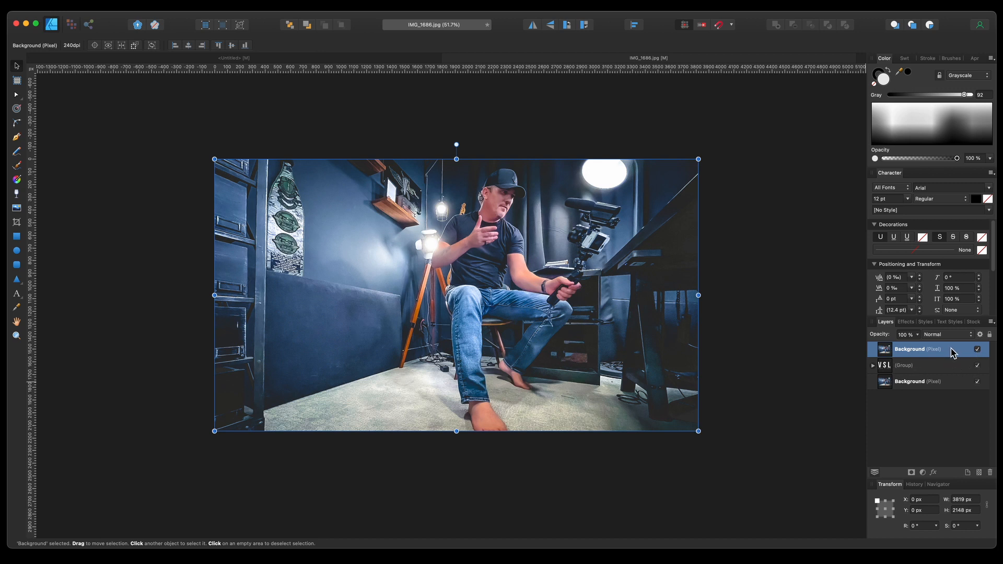
click(918, 335)
drag(919, 348, 897, 347)
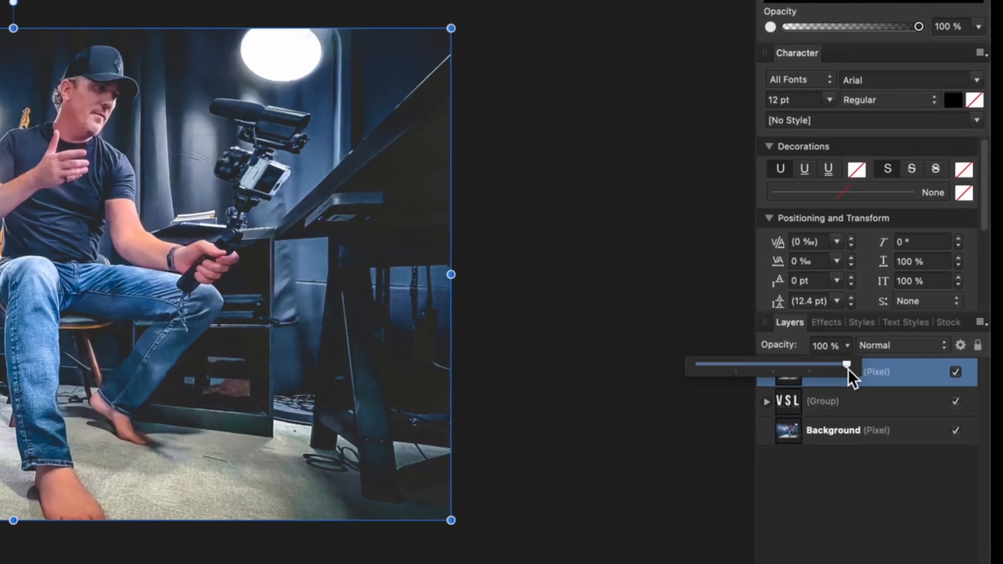
drag(809, 368, 772, 371)
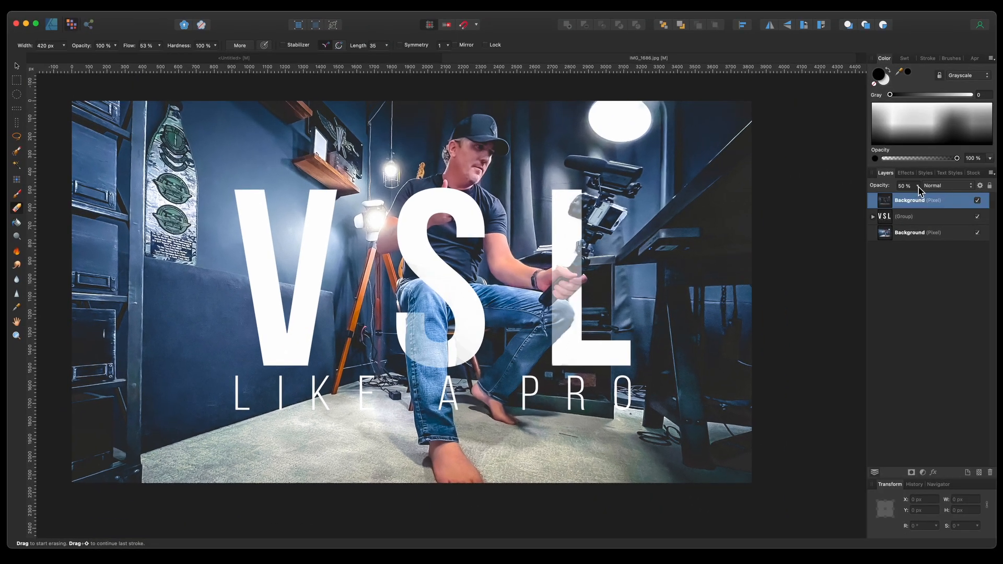
Step: Set the top photo copy's layer opacity back to 100%
click(919, 188)
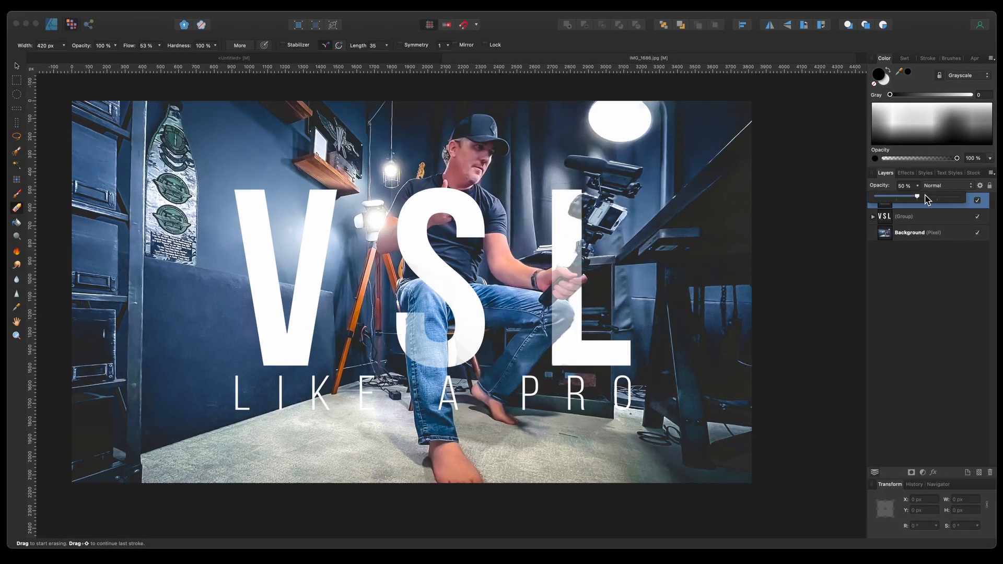
drag(918, 197, 970, 204)
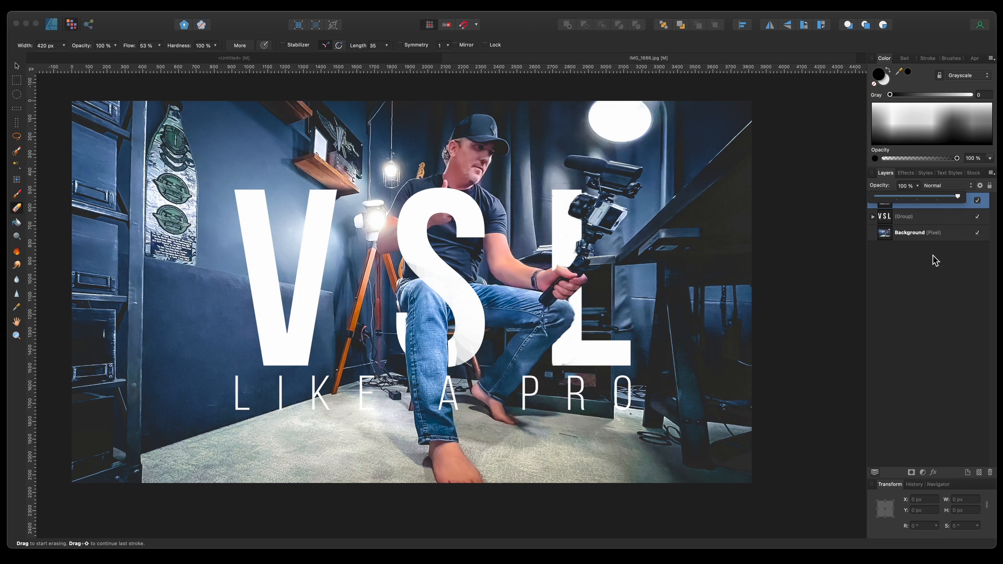
click(931, 285)
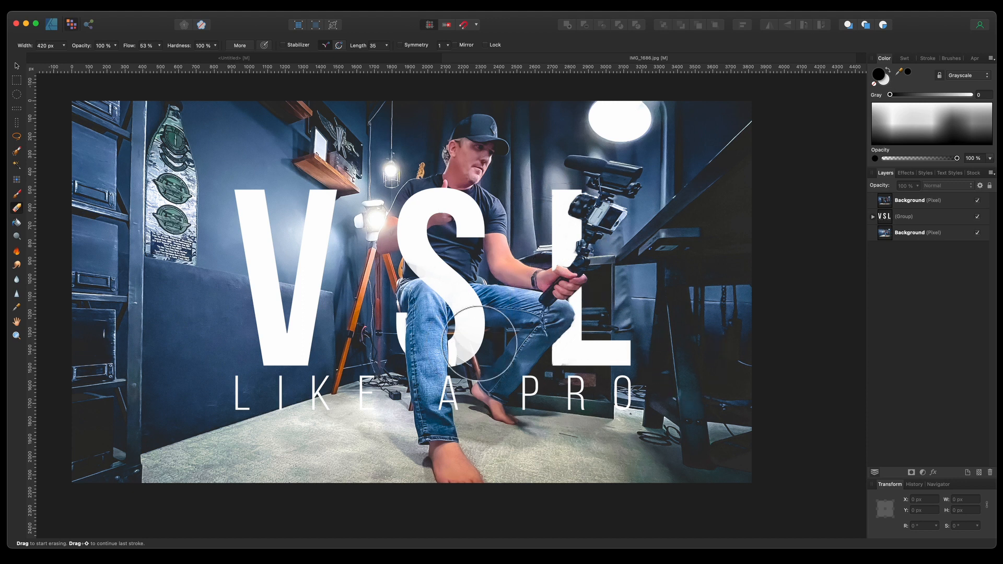
Step: Set the eraser width to 34 px and touch up the erased edge of the top photo near the knee
scroll(478, 337, up, 5)
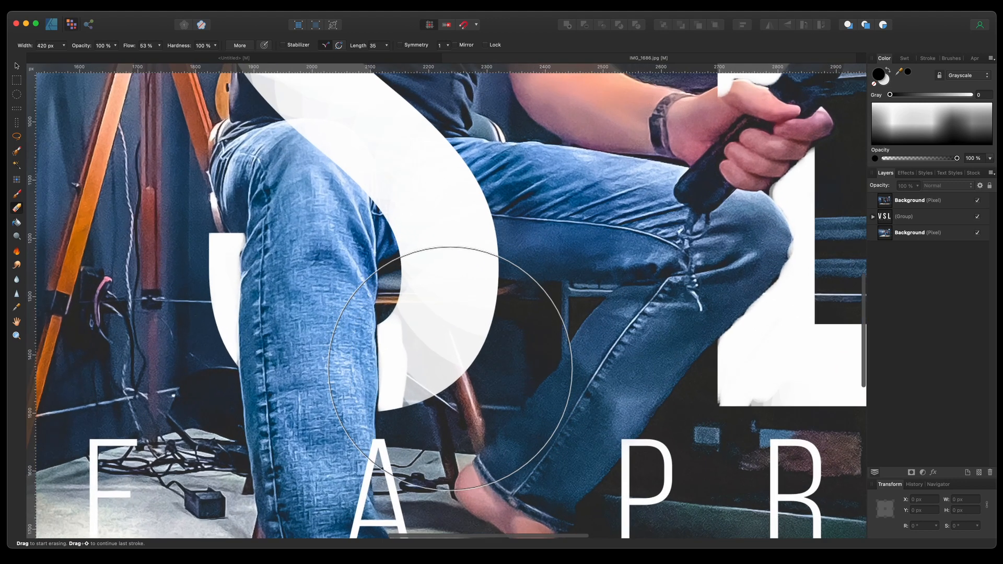
scroll(450, 368, up, 3)
click(63, 45)
click(459, 322)
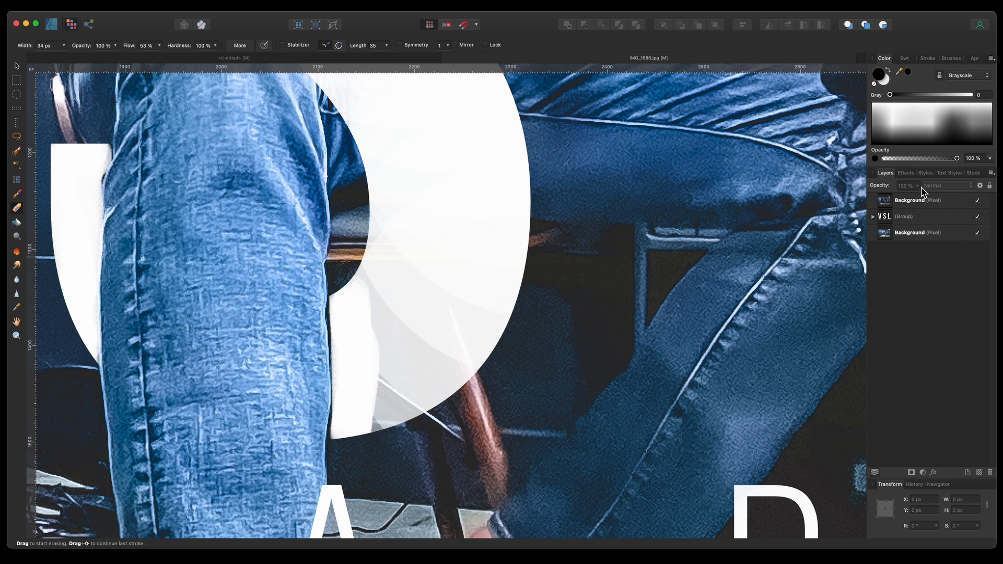
scroll(422, 373, down, 10)
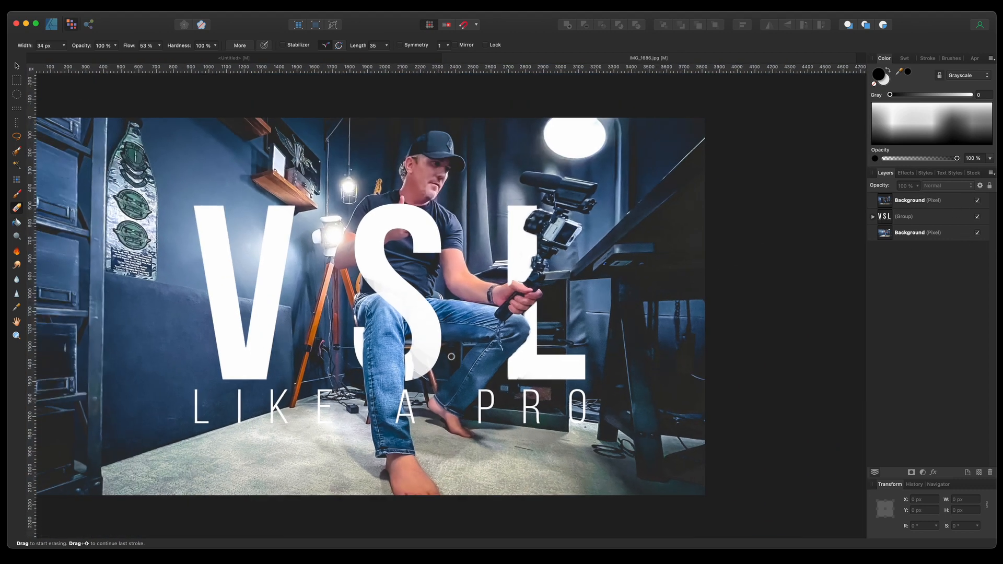
scroll(589, 295, left, 3)
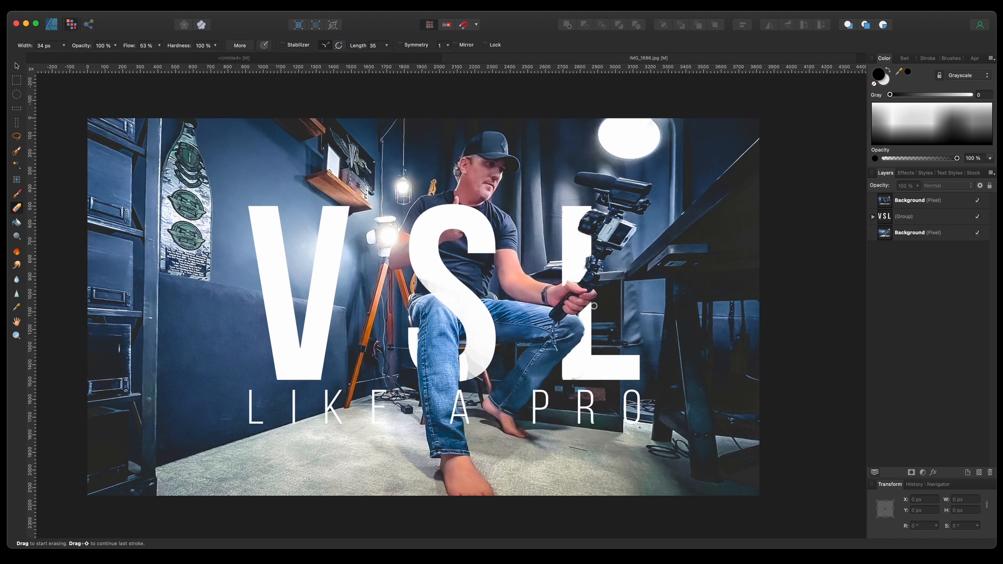